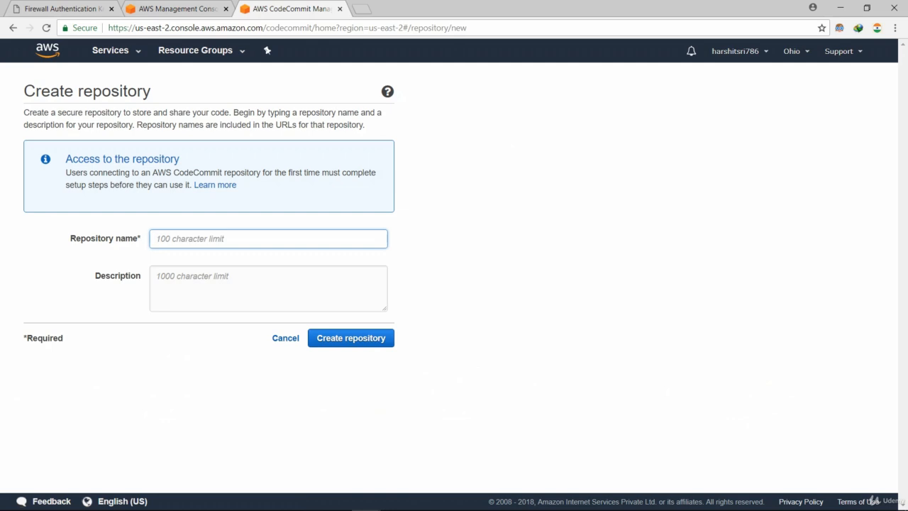
Create repository SampleLambda2018, reusing its name plus ' repo' as the description.
{"action": "type", "text": "SampleLambda2018"}
{"action": "key", "text": "ctrl+a"}
{"action": "key", "text": "ctrl+c"}
{"action": "key", "text": "Tab"}
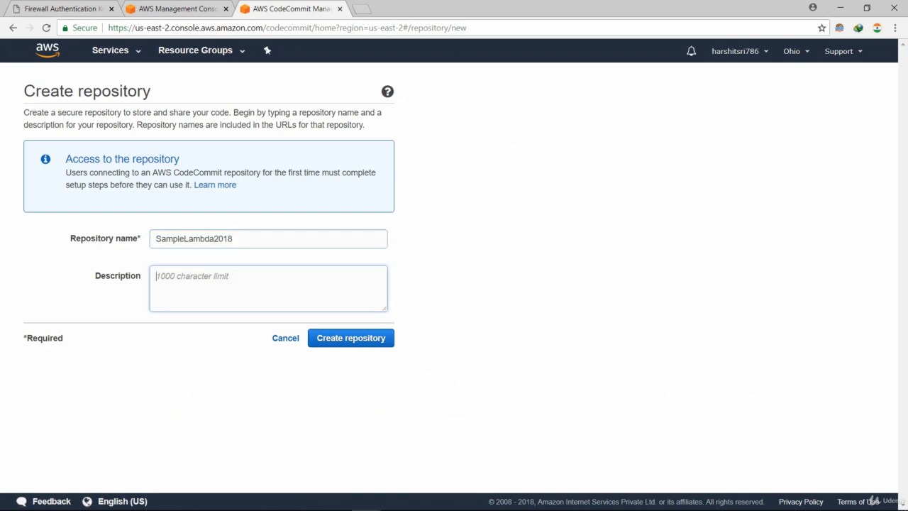
{"action": "key", "text": "ctrl+v"}
{"action": "type", "text": "repo"}
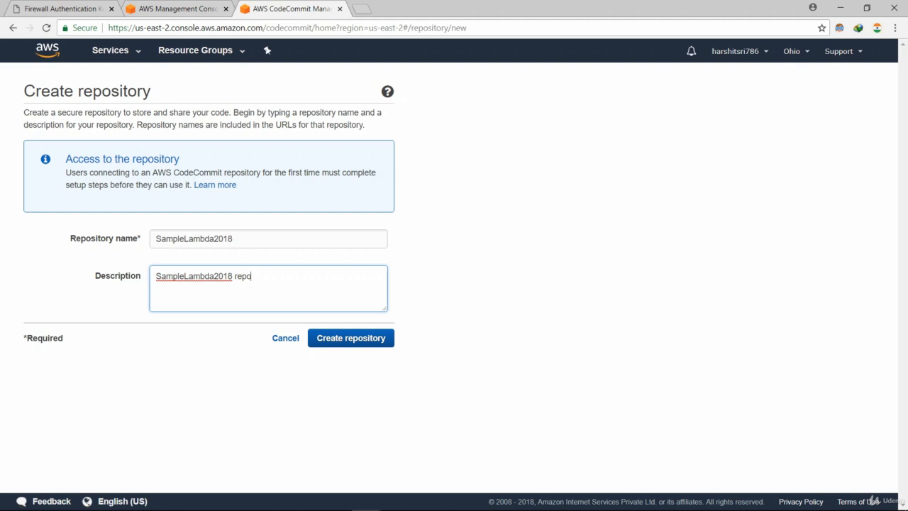
{"action": "key", "text": "Tab"}
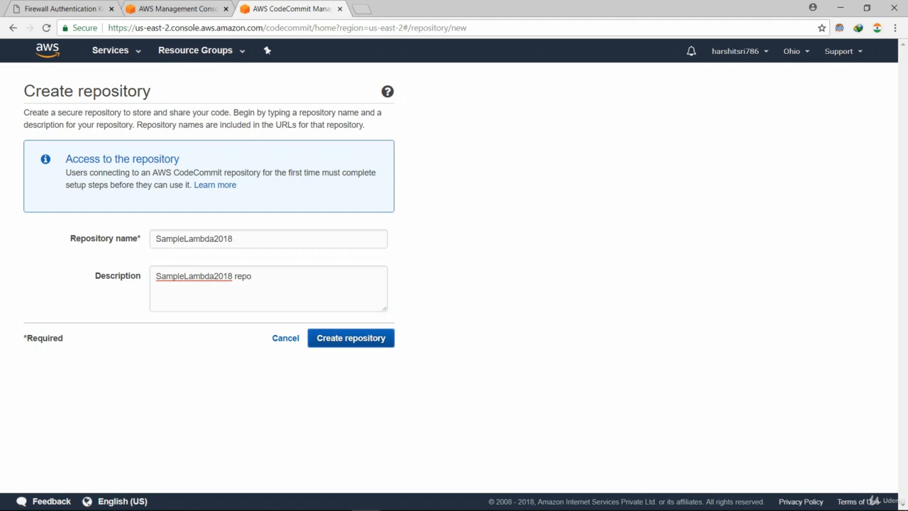
{"action": "key", "text": "Return"}
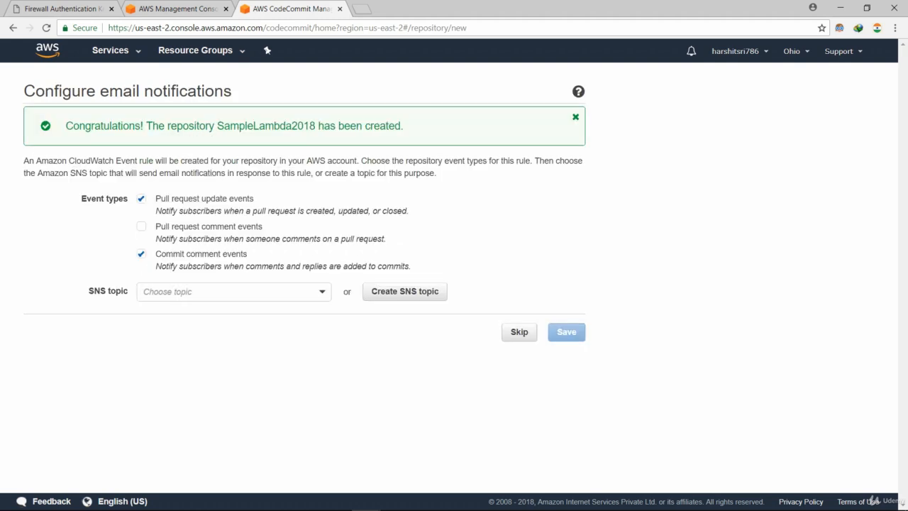
Try the SNS topic and pull request comment options, then skip email notifications.
{"action": "left_click", "coordinate": [234, 291]}
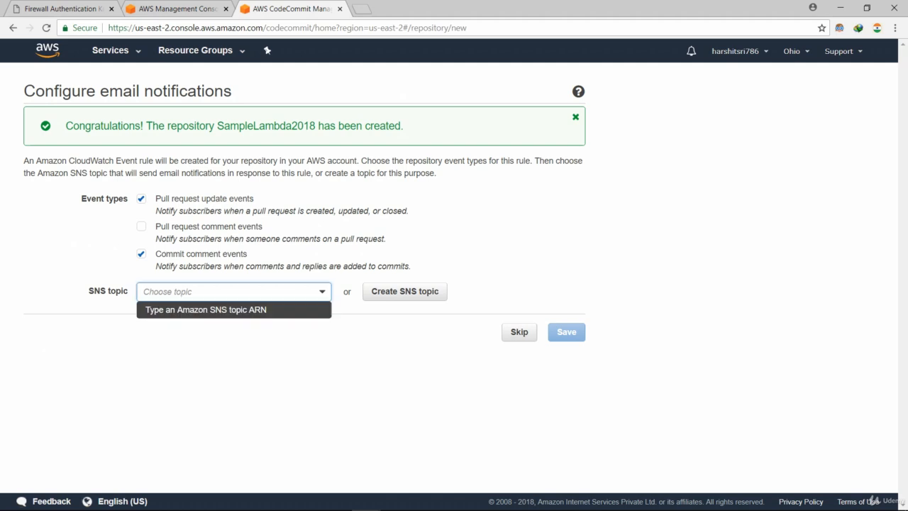
{"action": "key", "text": "Escape"}
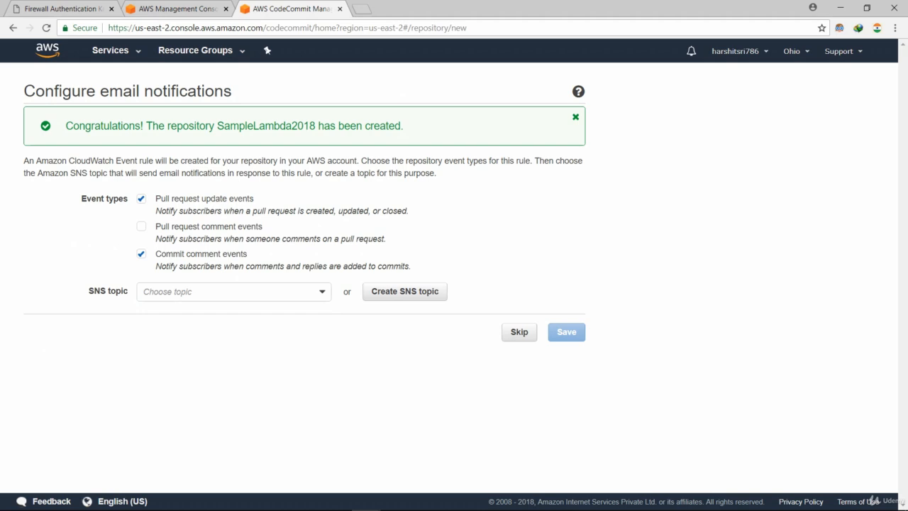
{"action": "left_click", "coordinate": [141, 226]}
{"action": "left_click", "coordinate": [141, 226]}
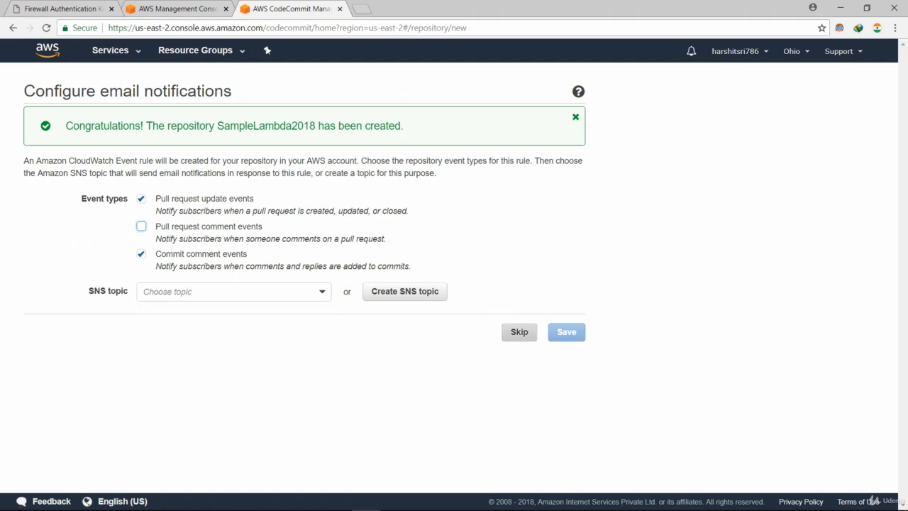
{"action": "left_click", "coordinate": [519, 332]}
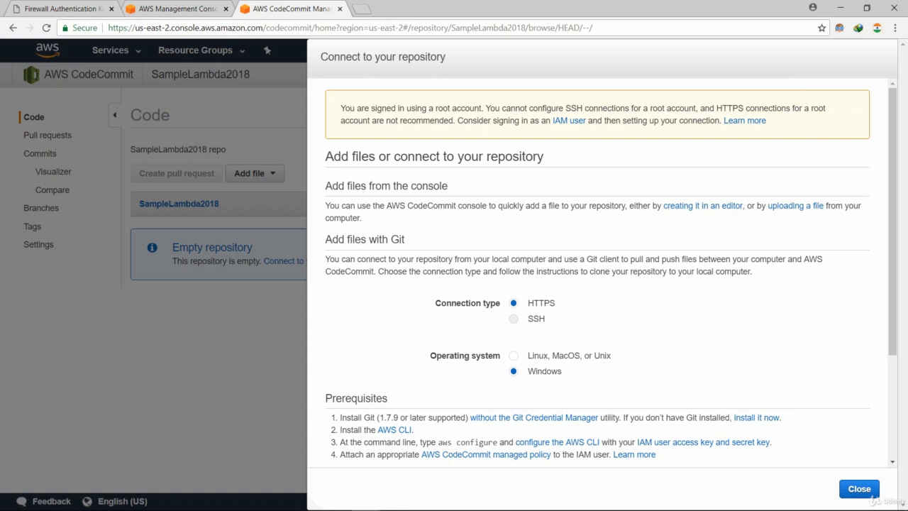
Close the connection instructions and dismiss the Add file options without choosing one.
{"action": "left_click", "coordinate": [859, 488]}
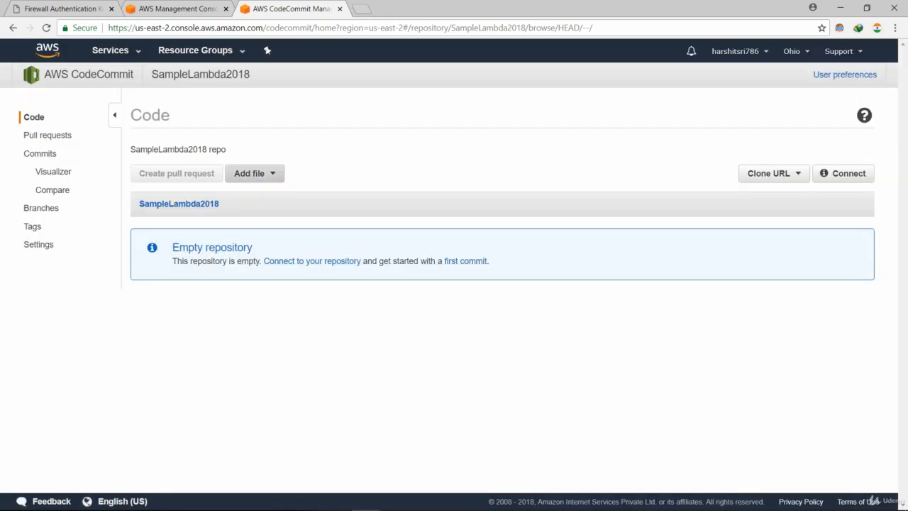
{"action": "left_click", "coordinate": [254, 173]}
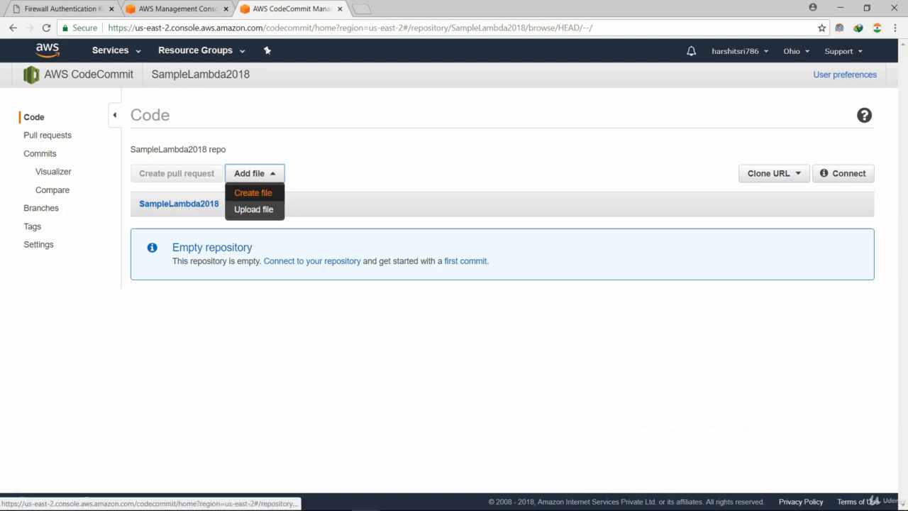
{"action": "left_click", "coordinate": [244, 305]}
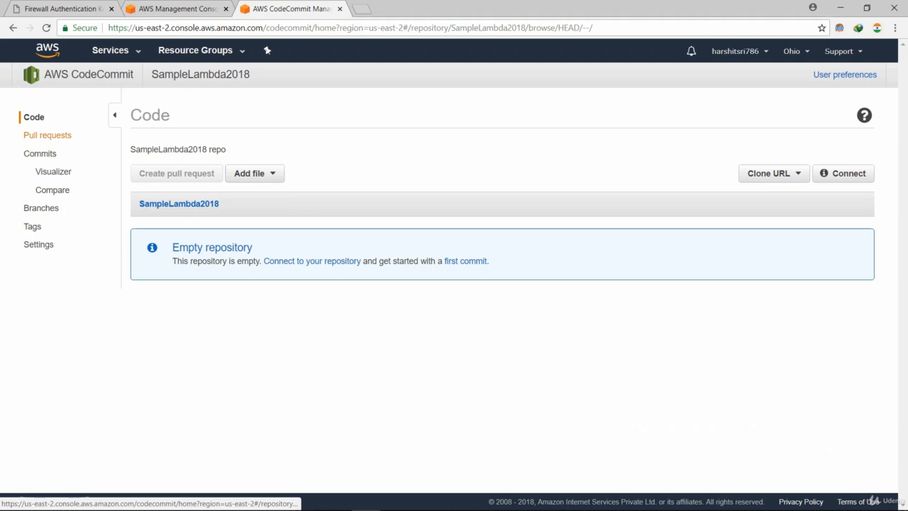
Browse Pull requests, Commits, Visualizer, Compare and Tags, ending on repository Settings.
{"action": "left_click", "coordinate": [47, 135]}
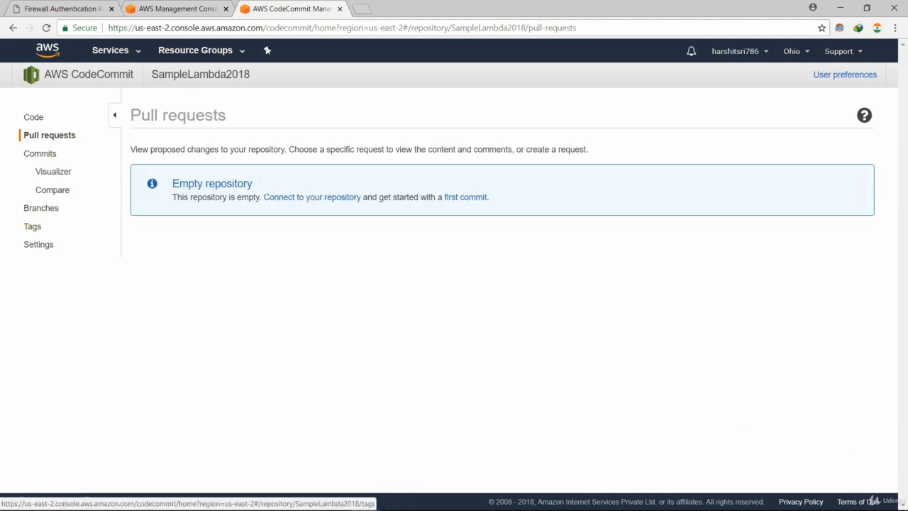
{"action": "left_click", "coordinate": [40, 153]}
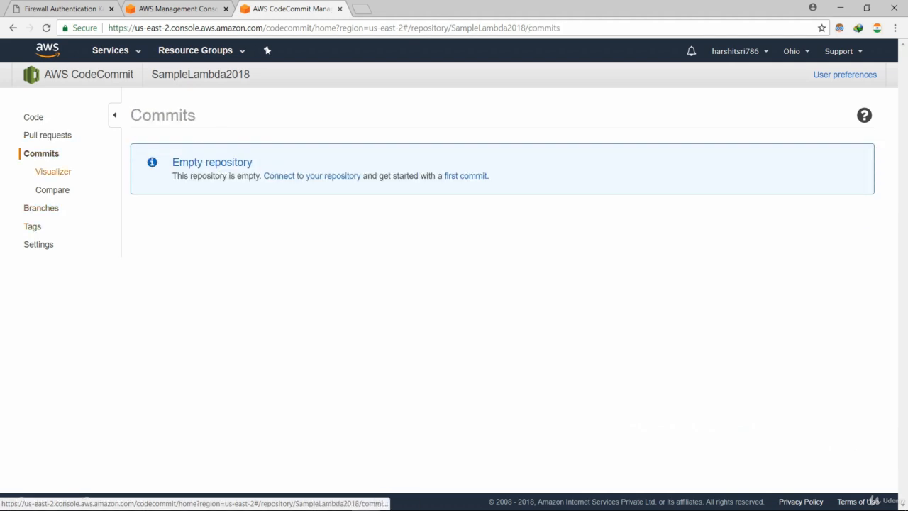
{"action": "left_click", "coordinate": [53, 171]}
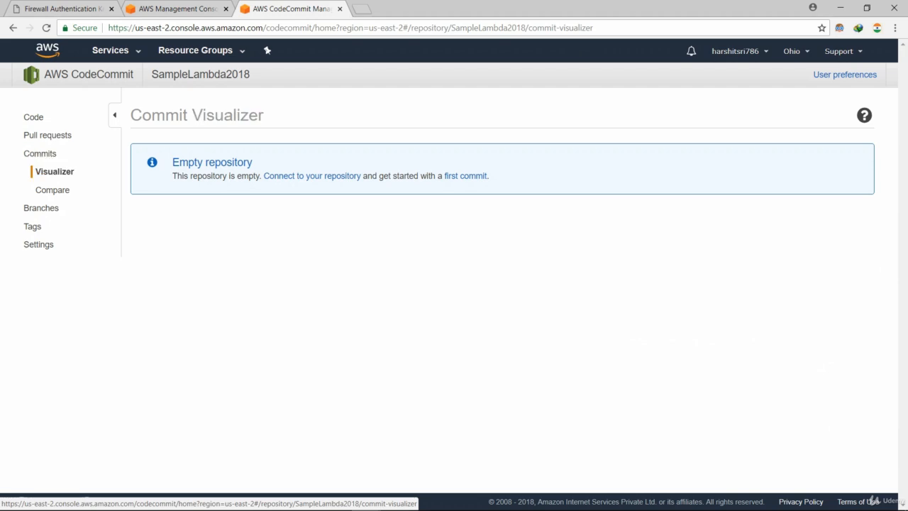
{"action": "left_click", "coordinate": [51, 189]}
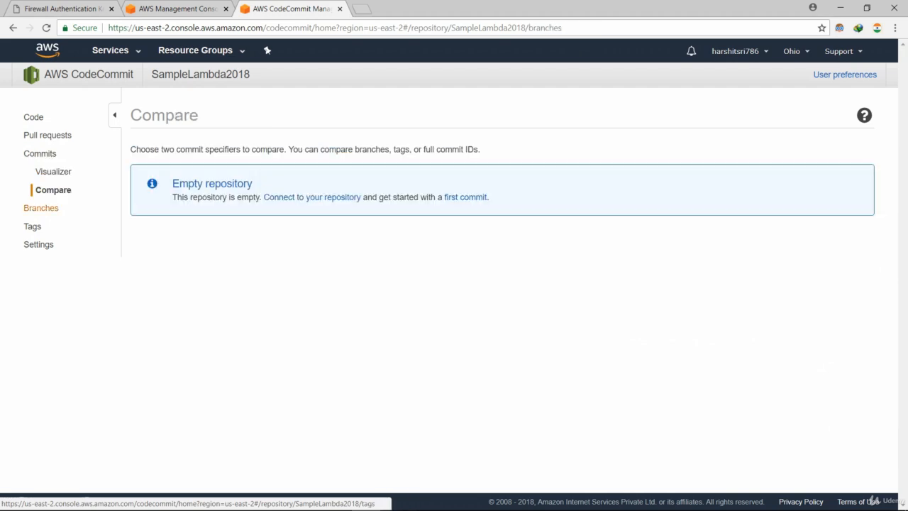
{"action": "left_click", "coordinate": [32, 227]}
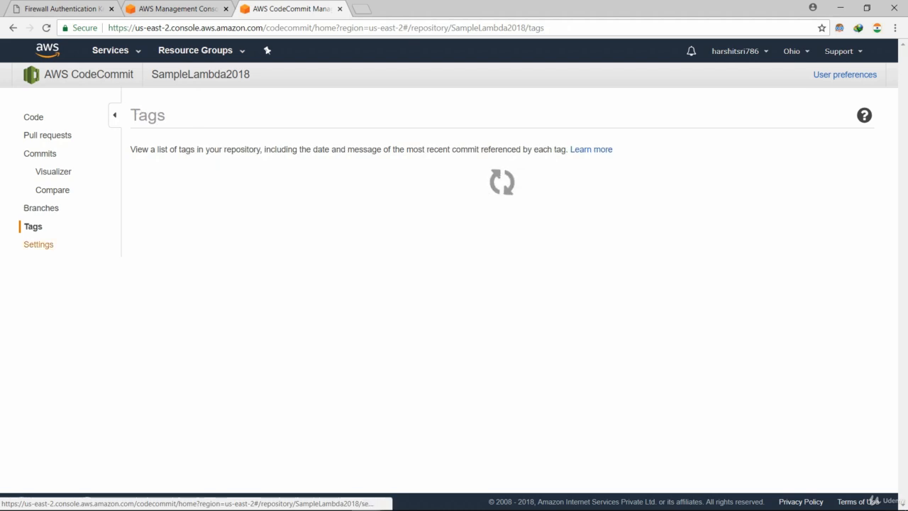
{"action": "left_click", "coordinate": [38, 244]}
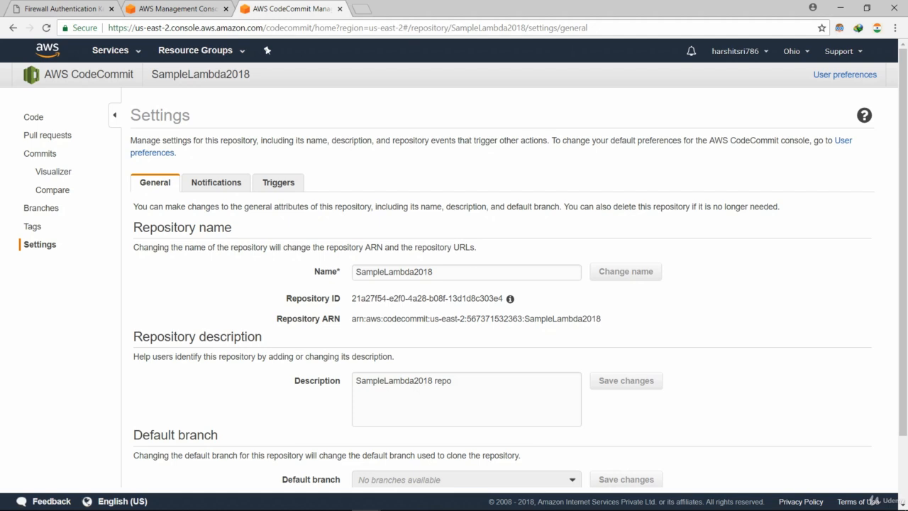
Check the Notifications and Triggers tabs, then start a new trigger.
{"action": "scroll", "coordinate": [454, 283], "scroll_direction": "down", "scroll_amount": 2}
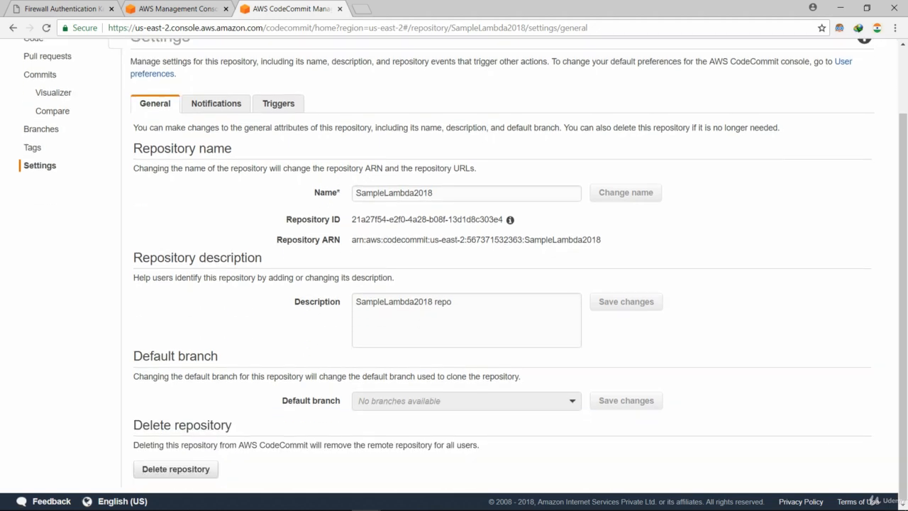
{"action": "scroll", "coordinate": [454, 284], "scroll_direction": "up", "scroll_amount": 2}
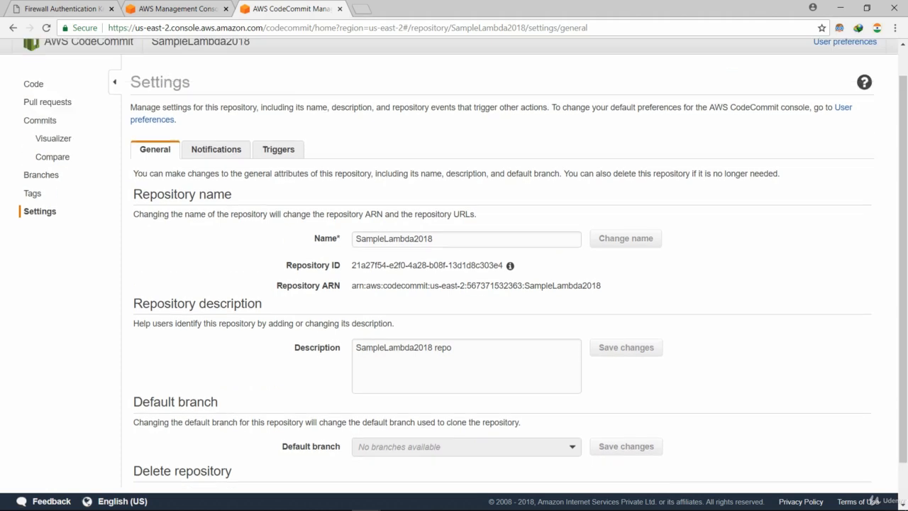
{"action": "left_click", "coordinate": [216, 183]}
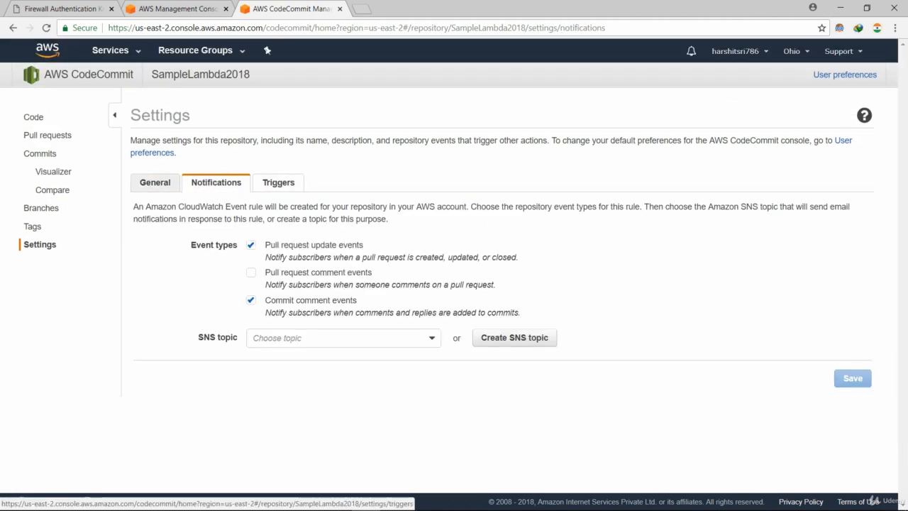
{"action": "left_click", "coordinate": [278, 183]}
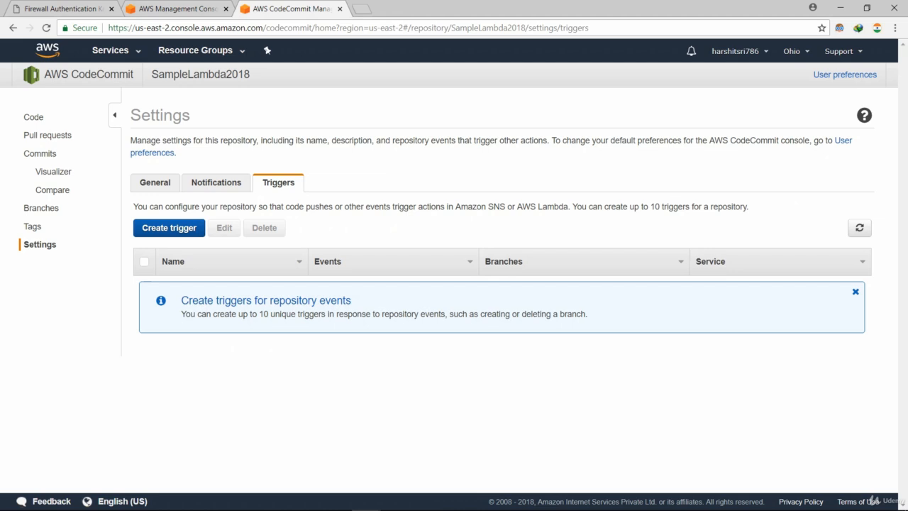
{"action": "left_click", "coordinate": [169, 228]}
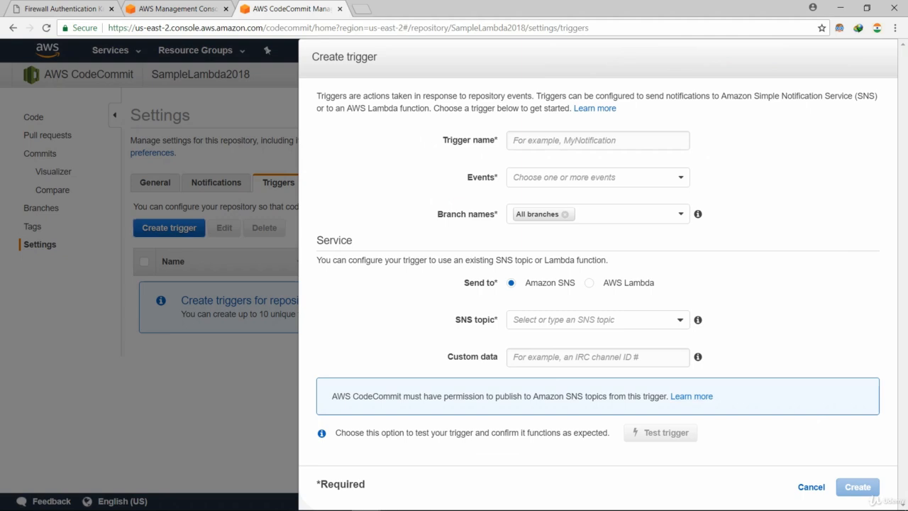
Name the trigger Test123 and set it to fire on pushes to existing branches.
{"action": "left_click", "coordinate": [581, 141]}
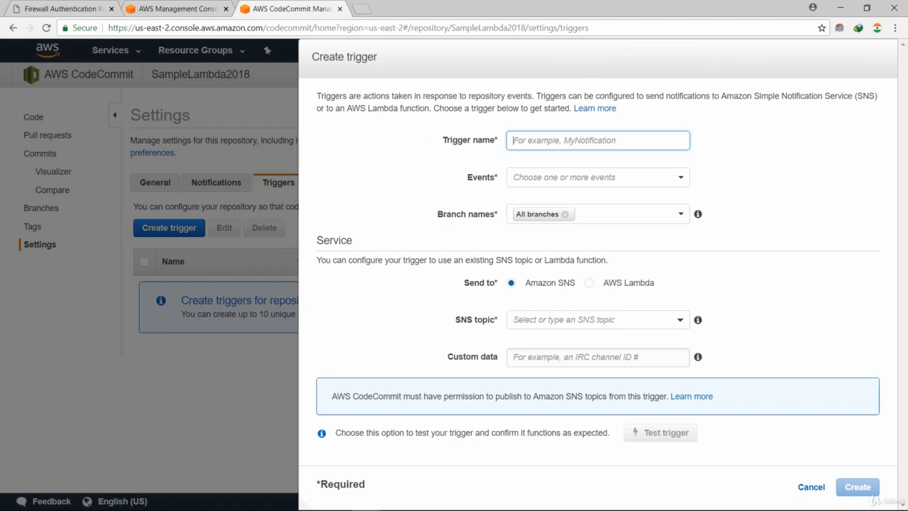
{"action": "type", "text": "Test"}
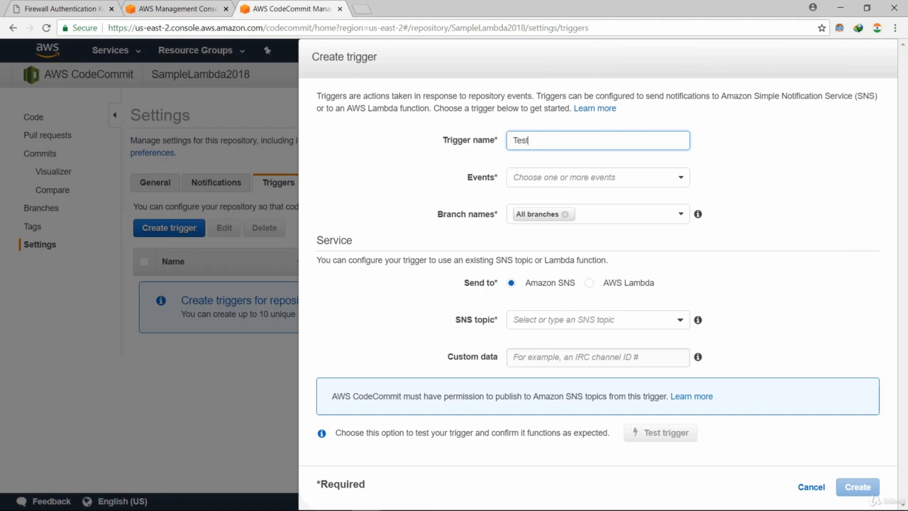
{"action": "type", "text": "123"}
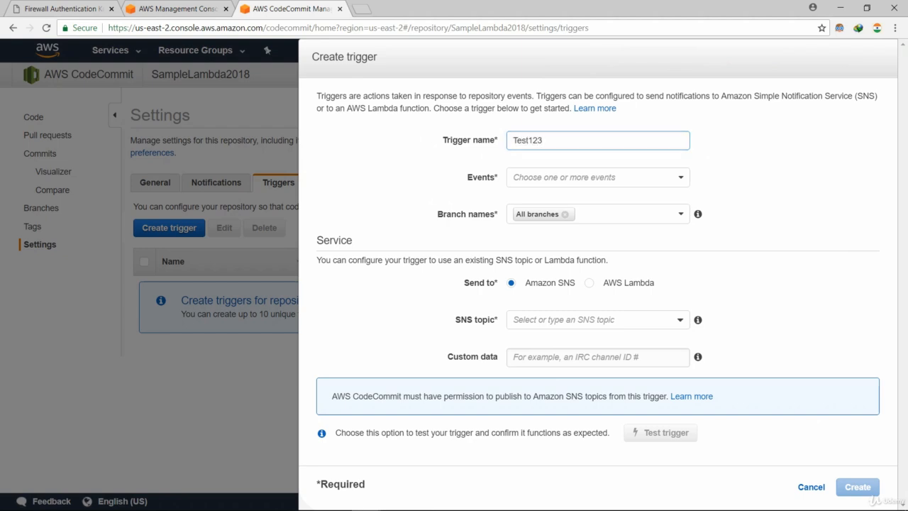
{"action": "left_click", "coordinate": [597, 177]}
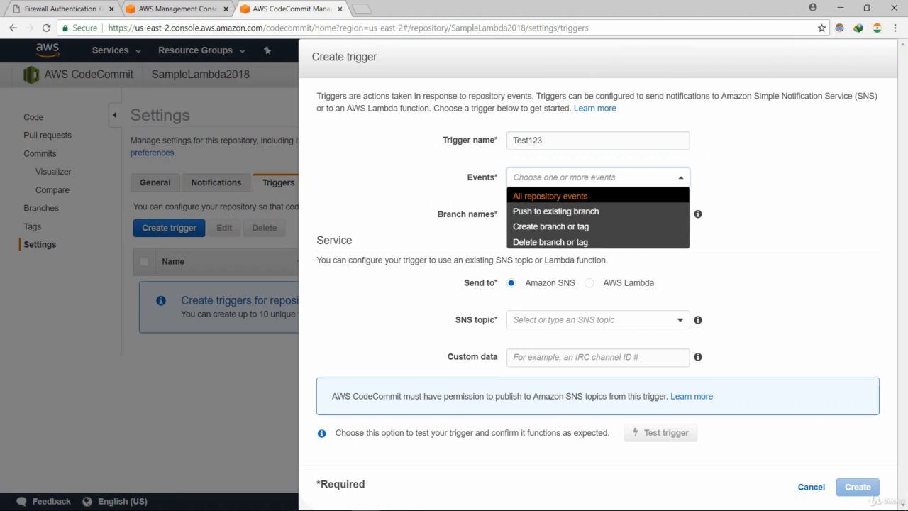
{"action": "left_click", "coordinate": [555, 196]}
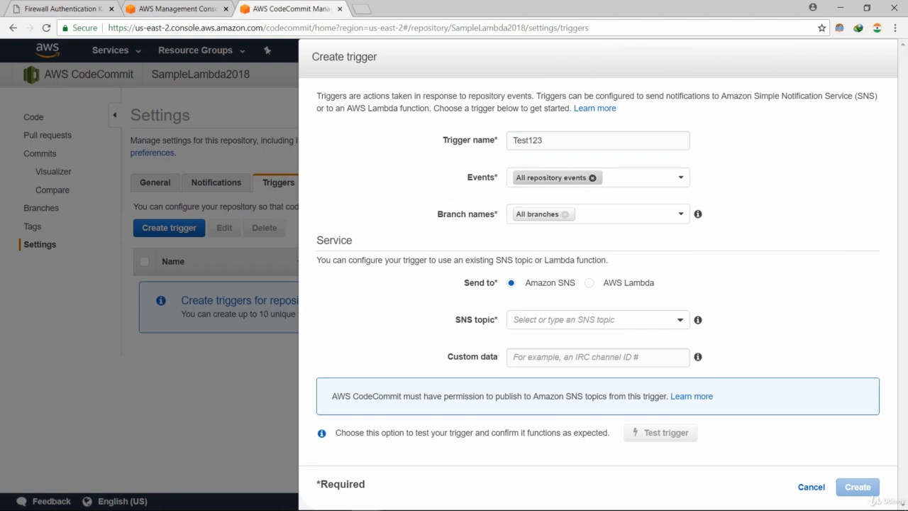
{"action": "left_click", "coordinate": [592, 178]}
{"action": "left_click", "coordinate": [594, 177]}
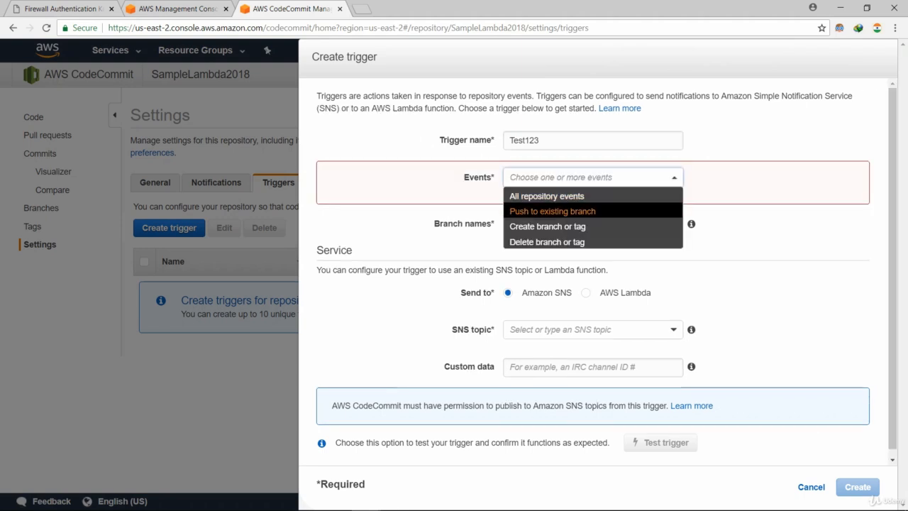
{"action": "left_click", "coordinate": [552, 211]}
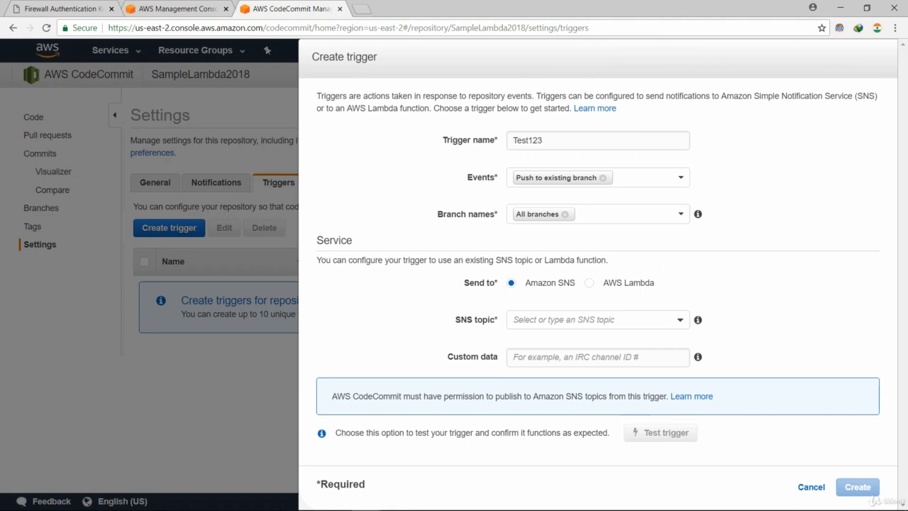
{"action": "left_click", "coordinate": [680, 214]}
{"action": "left_click", "coordinate": [680, 214]}
Try entering an SNS topic ARN, then switch the target to AWS Lambda with empty custom data.
{"action": "left_click", "coordinate": [679, 319]}
{"action": "left_click", "coordinate": [575, 338]}
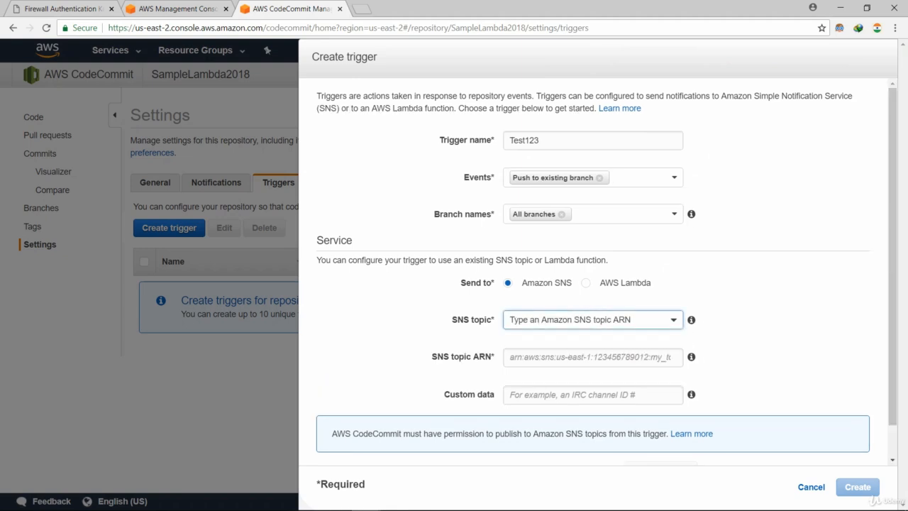
{"action": "left_click", "coordinate": [593, 358]}
{"action": "left_click", "coordinate": [672, 320]}
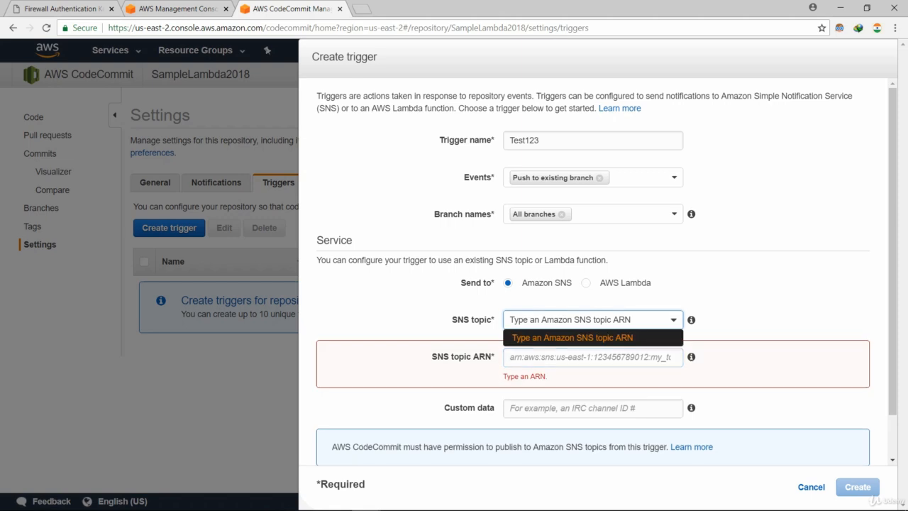
{"action": "left_click", "coordinate": [593, 357]}
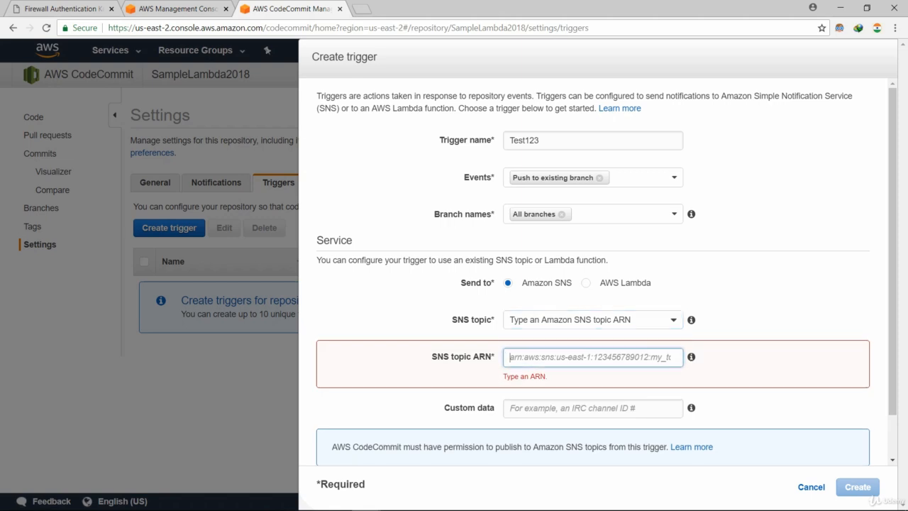
{"action": "left_click", "coordinate": [586, 283]}
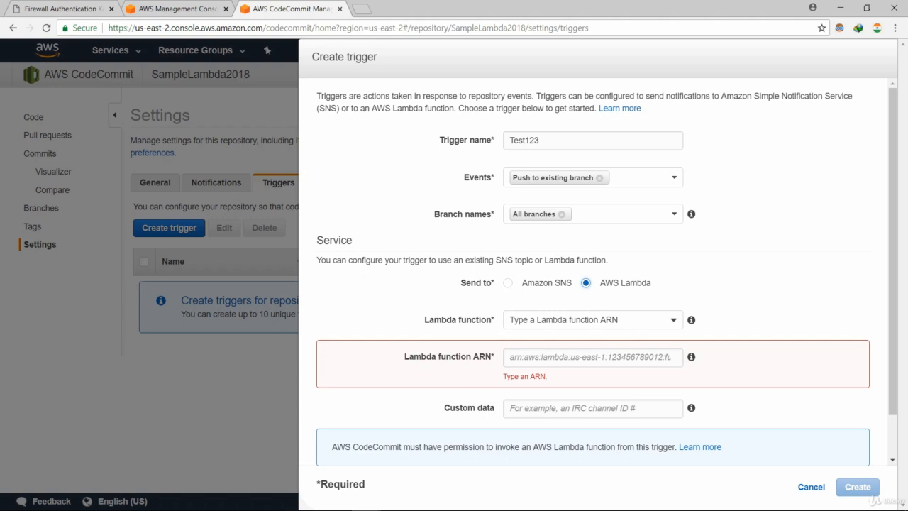
{"action": "scroll", "coordinate": [592, 284], "scroll_direction": "down", "scroll_amount": 2}
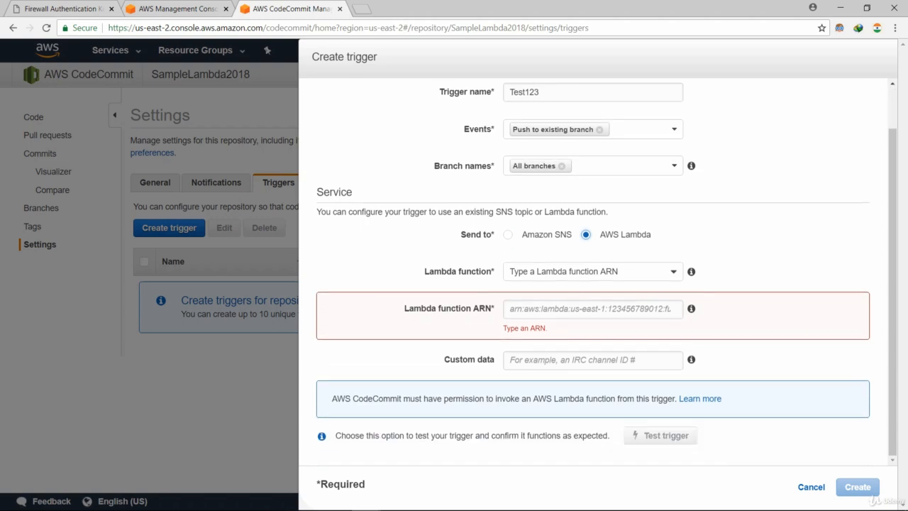
{"action": "left_click", "coordinate": [593, 360]}
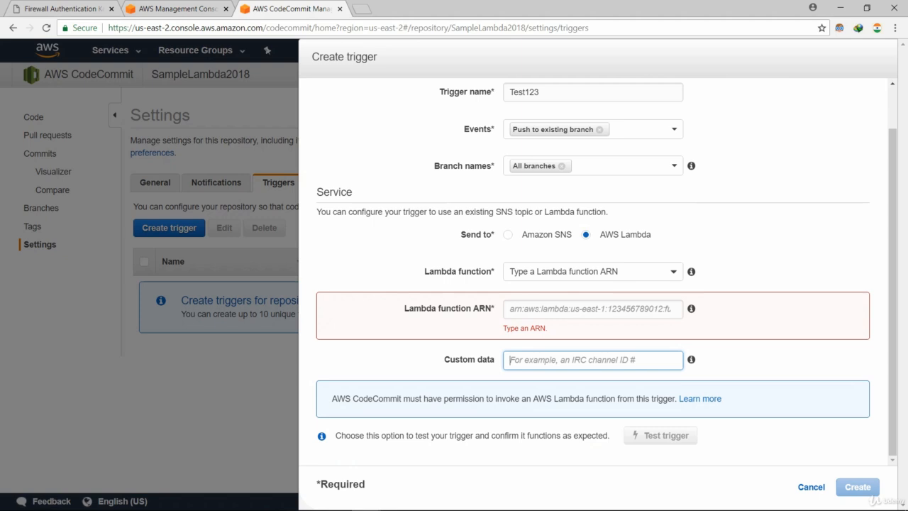
{"action": "left_click", "coordinate": [768, 360]}
{"action": "scroll", "coordinate": [593, 272], "scroll_direction": "up", "scroll_amount": 1}
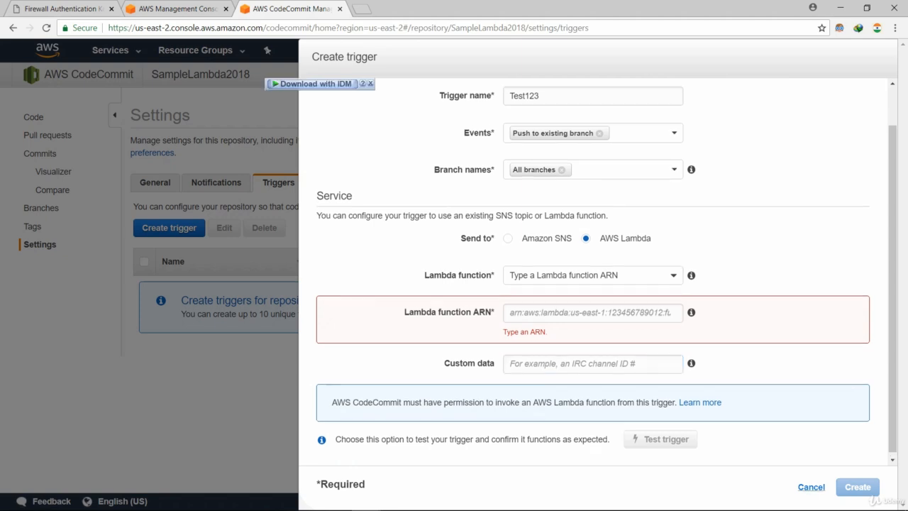
Cancel the trigger and return to the Code page's Add file options.
{"action": "left_click", "coordinate": [810, 486]}
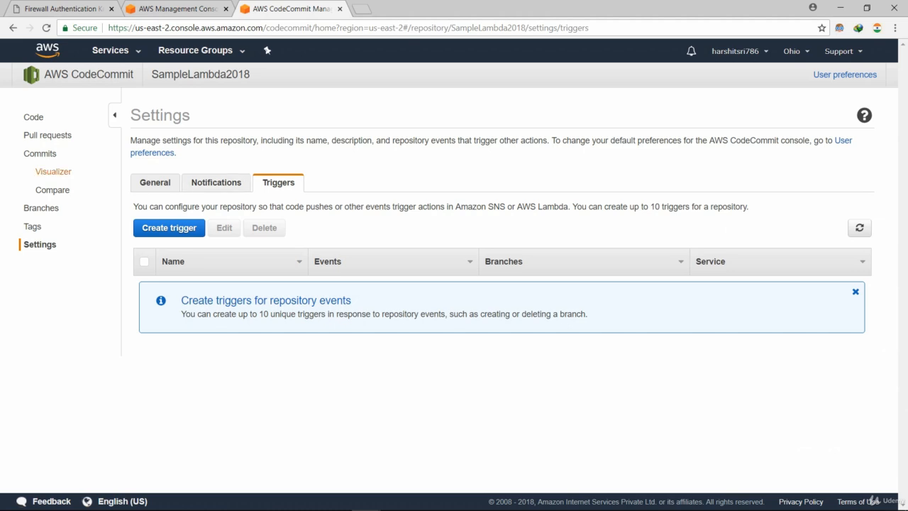
{"action": "left_click", "coordinate": [32, 118]}
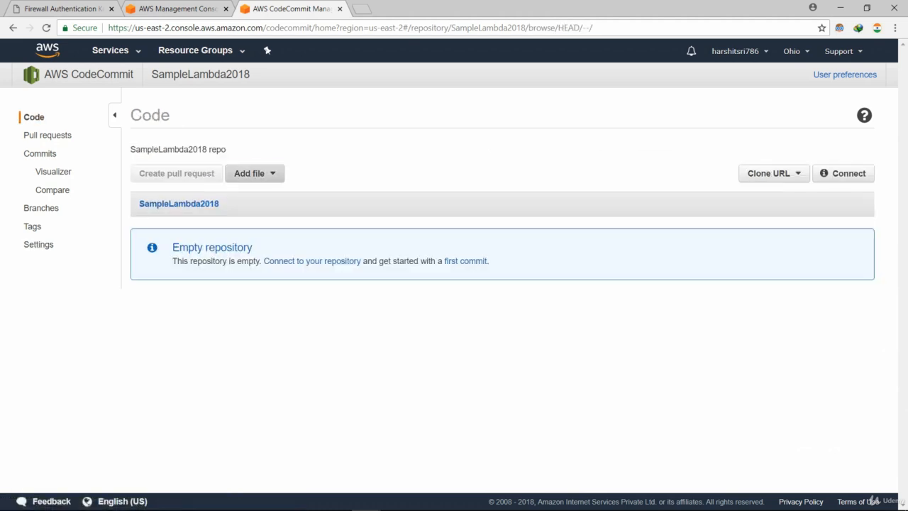
{"action": "left_click", "coordinate": [252, 173]}
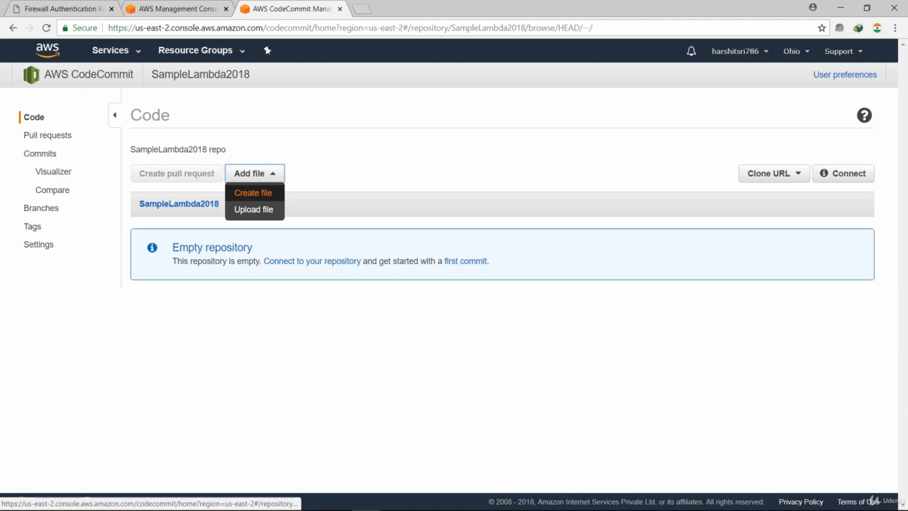
Create a file containing <html>, <body> Just write smthng here!</body> and </html>.
{"action": "left_click", "coordinate": [252, 192]}
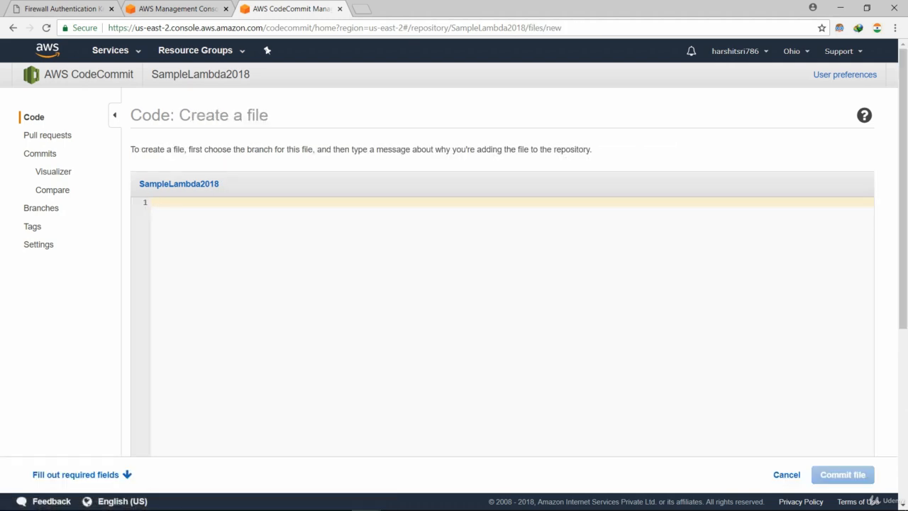
{"action": "type", "text": "<html>"}
{"action": "key", "text": "Return"}
{"action": "key", "text": "Return"}
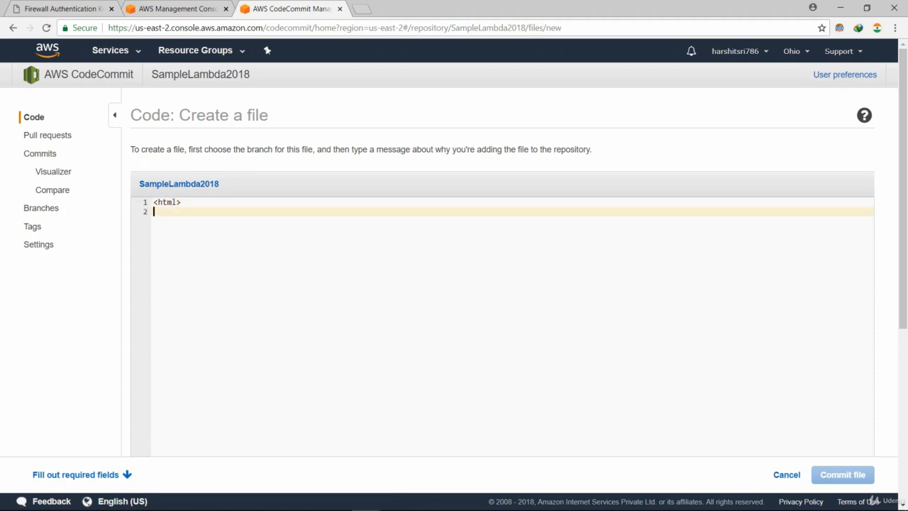
{"action": "type", "text": "<p>"}
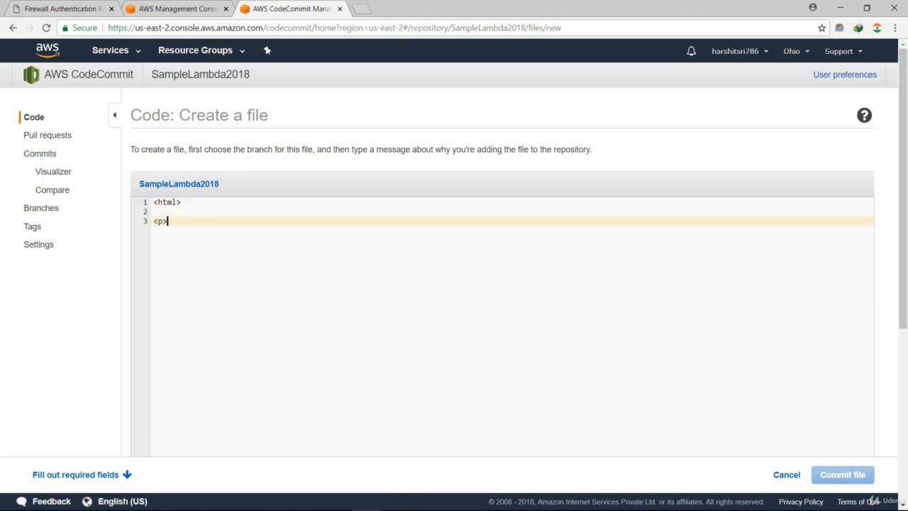
{"action": "key", "text": "Return"}
{"action": "key", "text": "Return"}
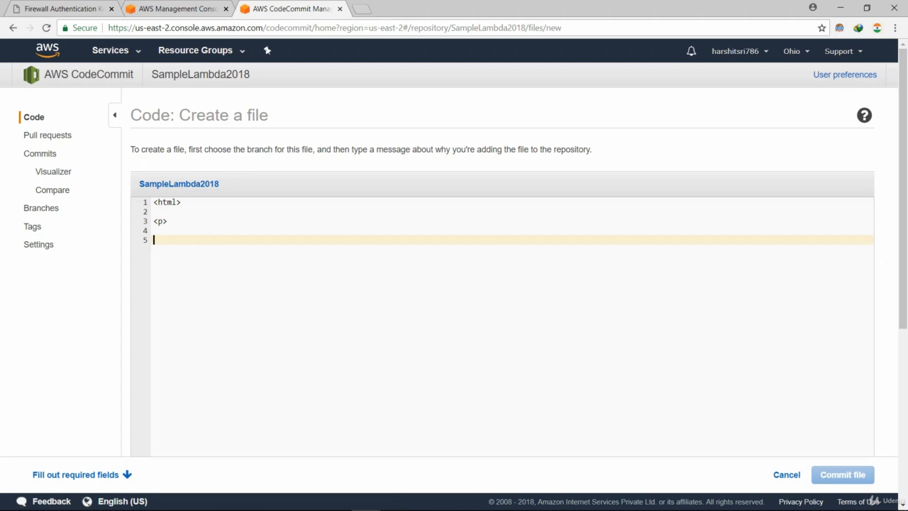
{"action": "type", "text": "<"}
{"action": "key", "text": "BackSpace"}
{"action": "key", "text": "BackSpace"}
{"action": "key", "text": "BackSpace"}
{"action": "key", "text": "BackSpace"}
{"action": "key", "text": "BackSpace"}
{"action": "key", "text": "BackSpace"}
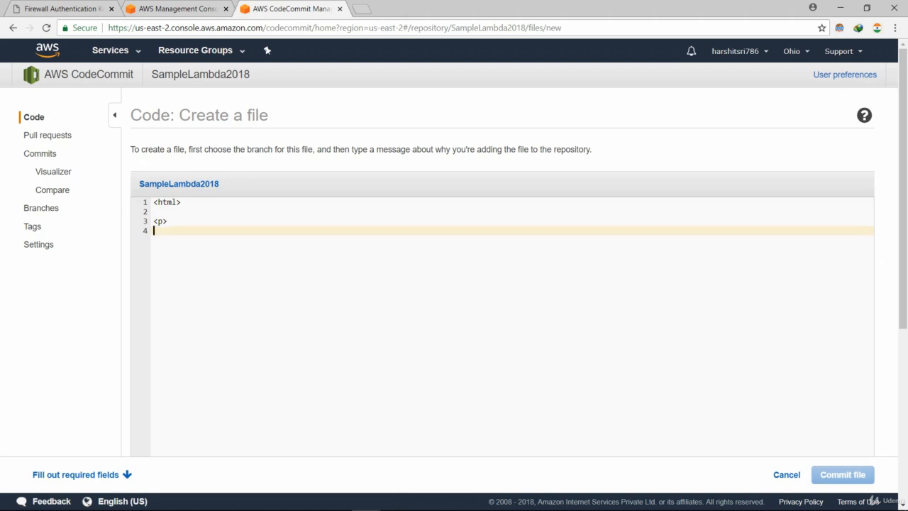
{"action": "type", "text": "<b"}
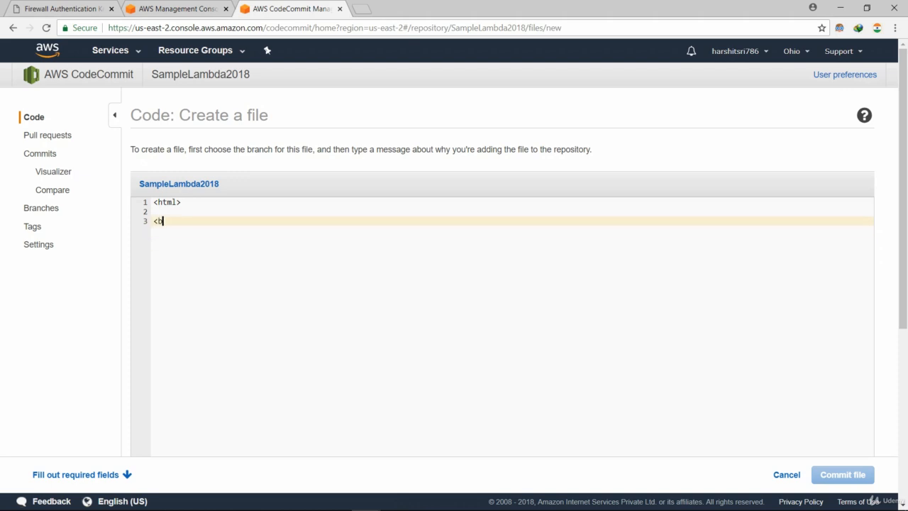
{"action": "type", "text": "ody> Just write smthng here"}
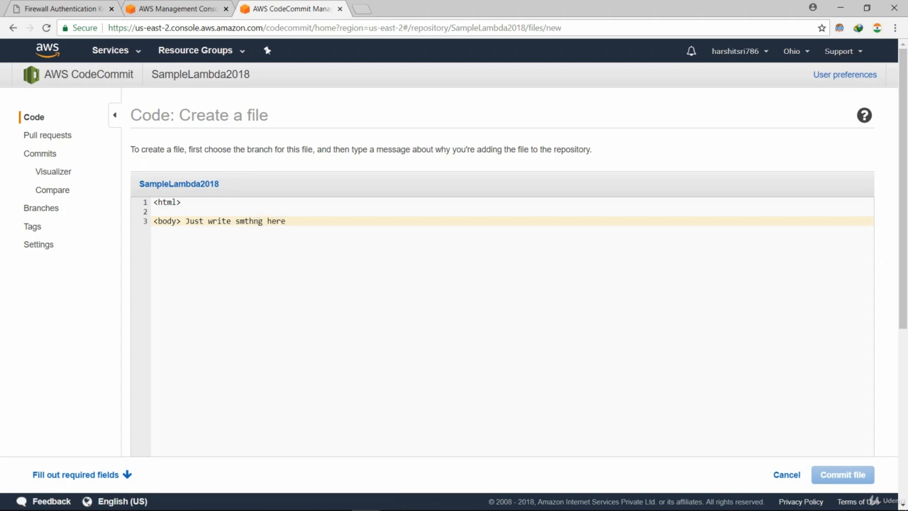
{"action": "type", "text": "!"}
{"action": "type", "text": "</body"}
{"action": "type", "text": ">"}
{"action": "key", "text": "Return"}
{"action": "type", "text": "</html>"}
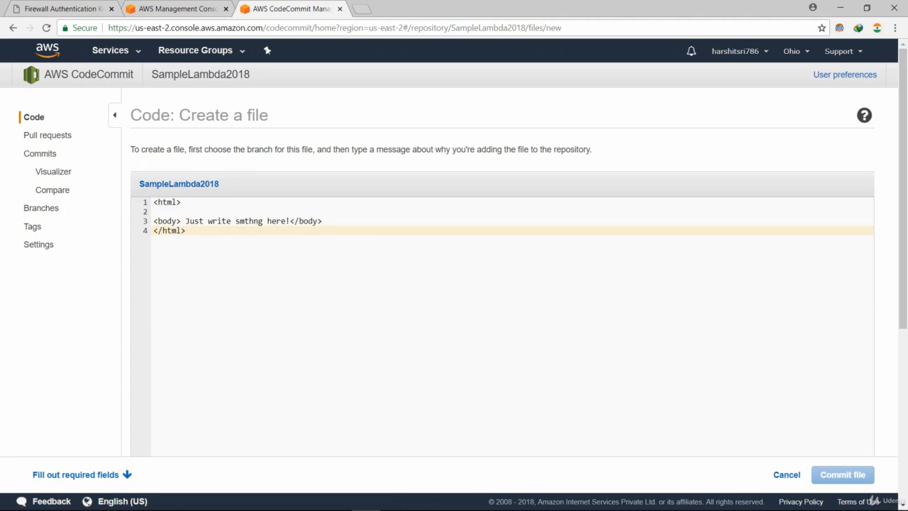
Name the file a.html, use the saved author e-mail, and commit it to master.
{"action": "scroll", "coordinate": [454, 255], "scroll_direction": "down", "scroll_amount": 2}
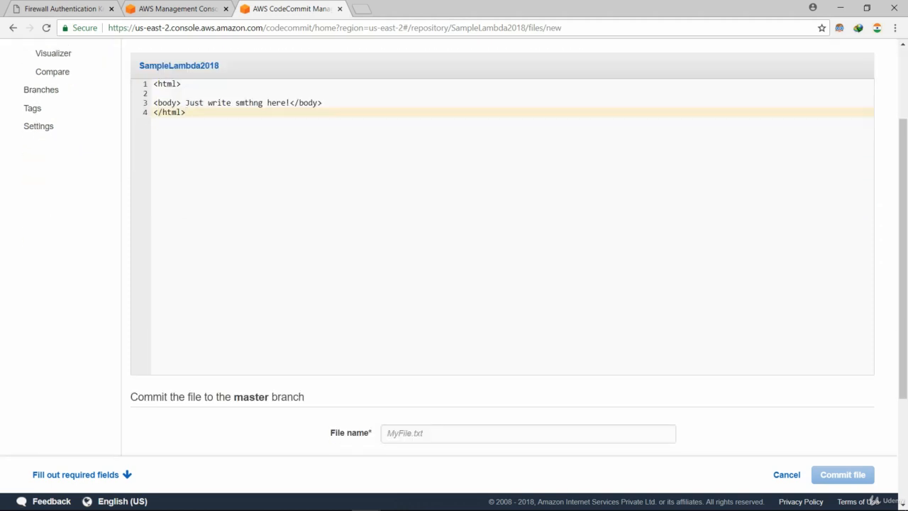
{"action": "scroll", "coordinate": [465, 248], "scroll_direction": "down", "scroll_amount": 3}
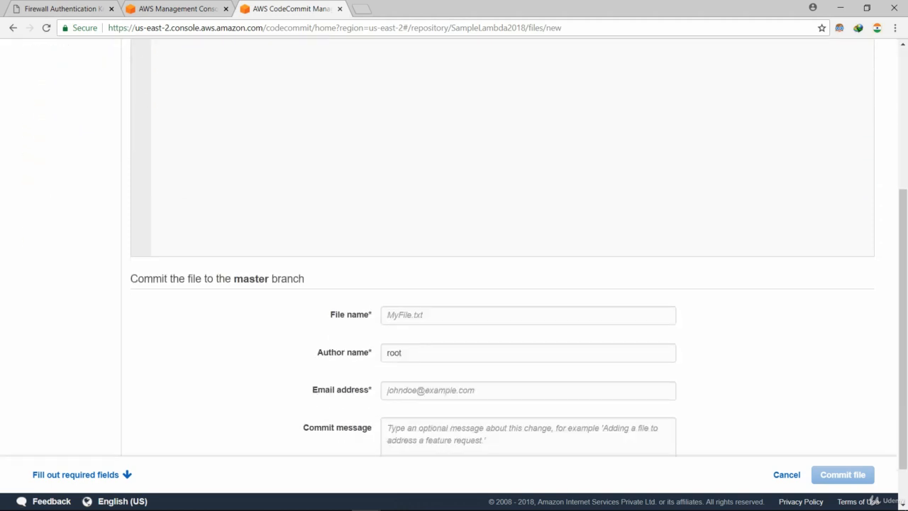
{"action": "scroll", "coordinate": [465, 284], "scroll_direction": "down", "scroll_amount": 1}
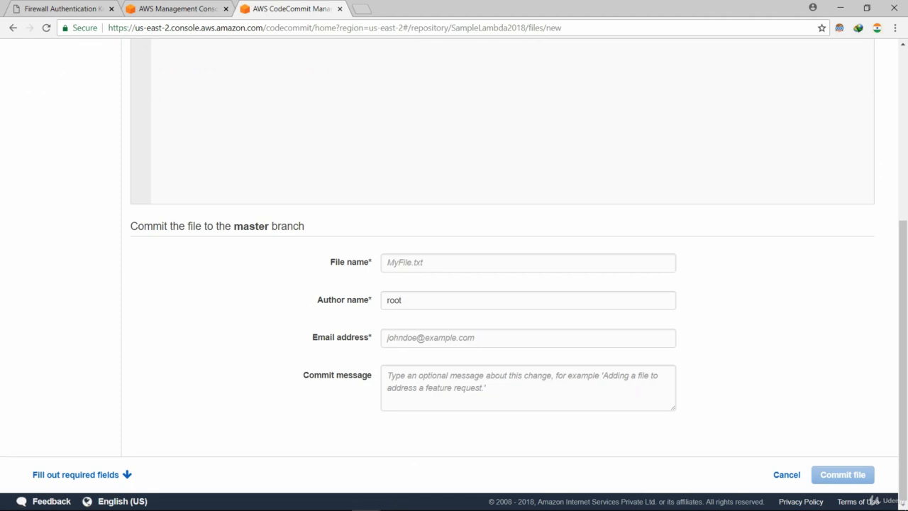
{"action": "left_click", "coordinate": [454, 262]}
{"action": "type", "text": "a.h"}
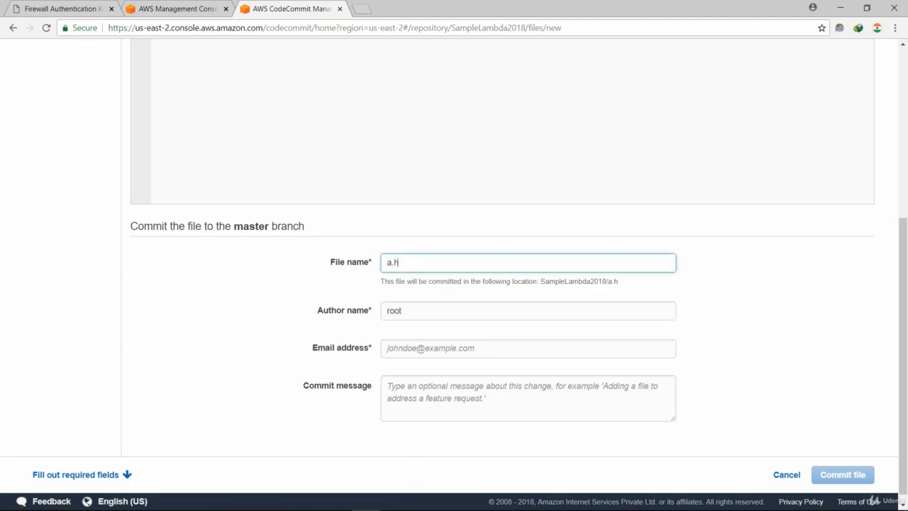
{"action": "type", "text": "tml"}
{"action": "left_click", "coordinate": [453, 348]}
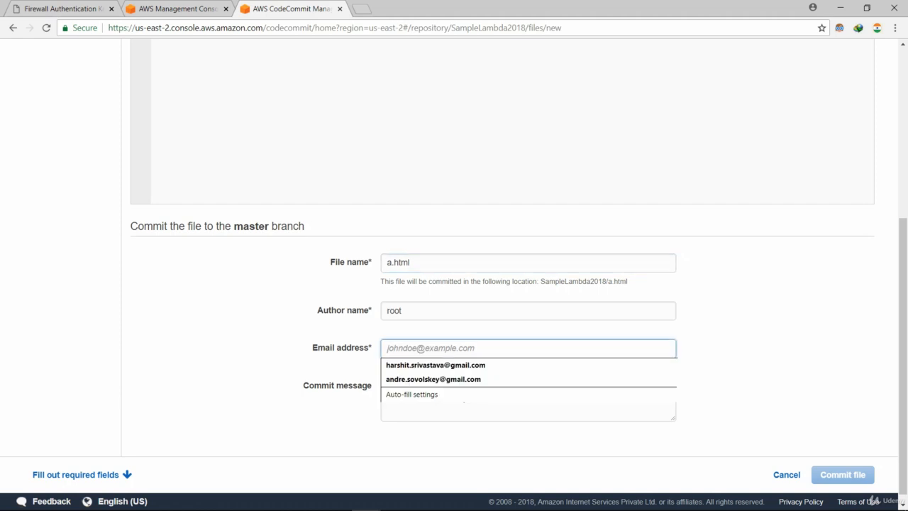
{"action": "left_click", "coordinate": [454, 366]}
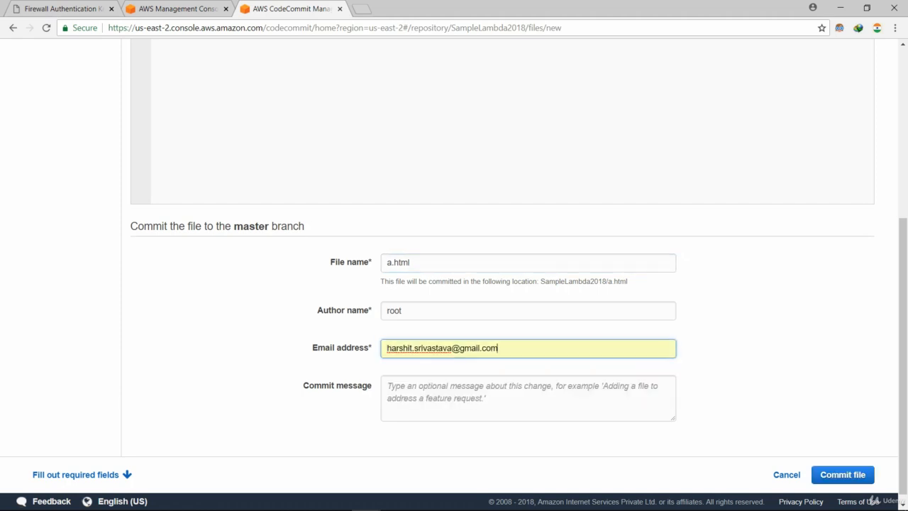
{"action": "left_click", "coordinate": [842, 474]}
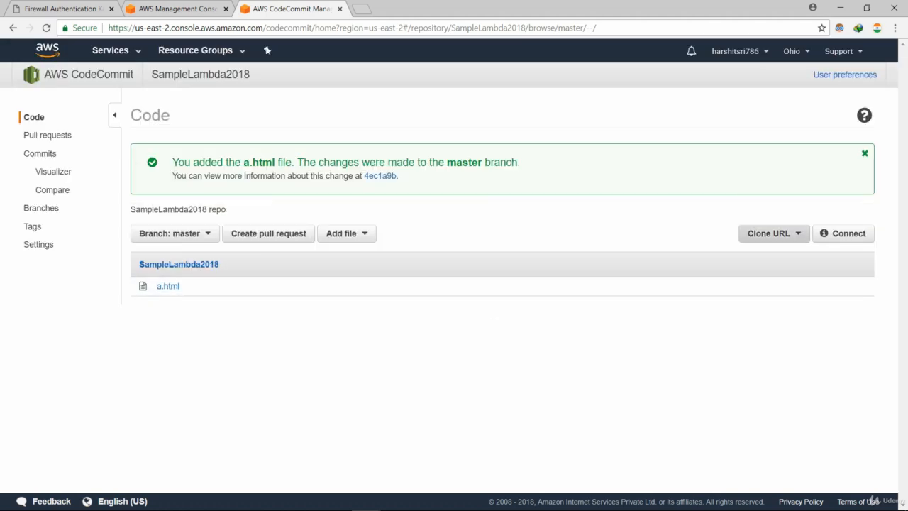
Copy the repository's HTTPS clone URL.
{"action": "left_click", "coordinate": [773, 234]}
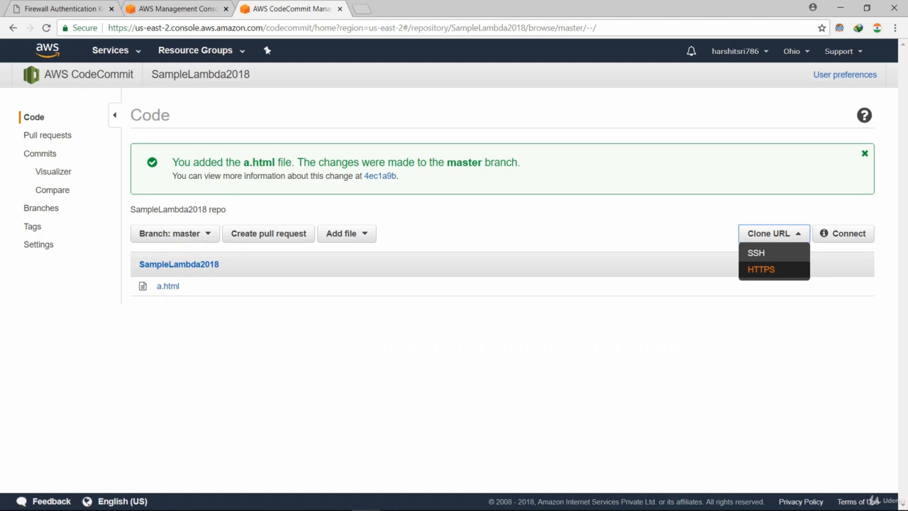
{"action": "left_click", "coordinate": [761, 269]}
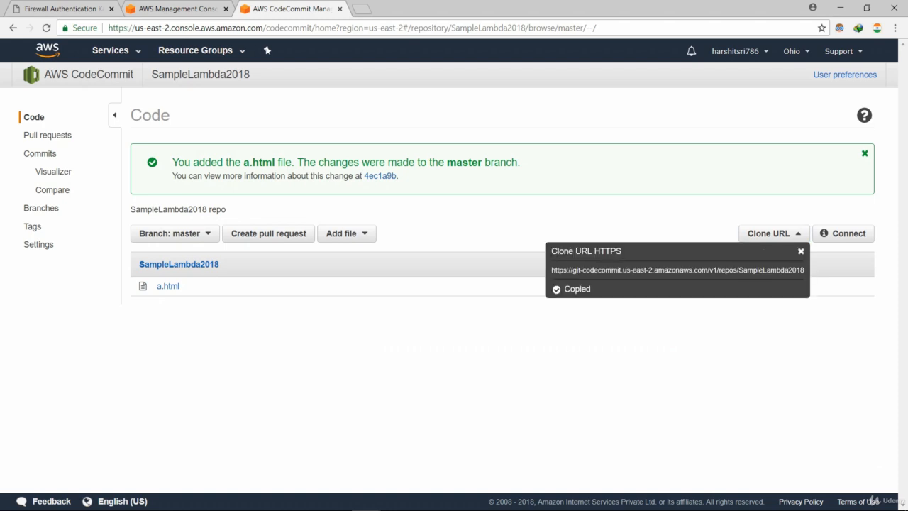
{"action": "triple_click", "coordinate": [760, 269]}
{"action": "key", "text": "ctrl+c"}
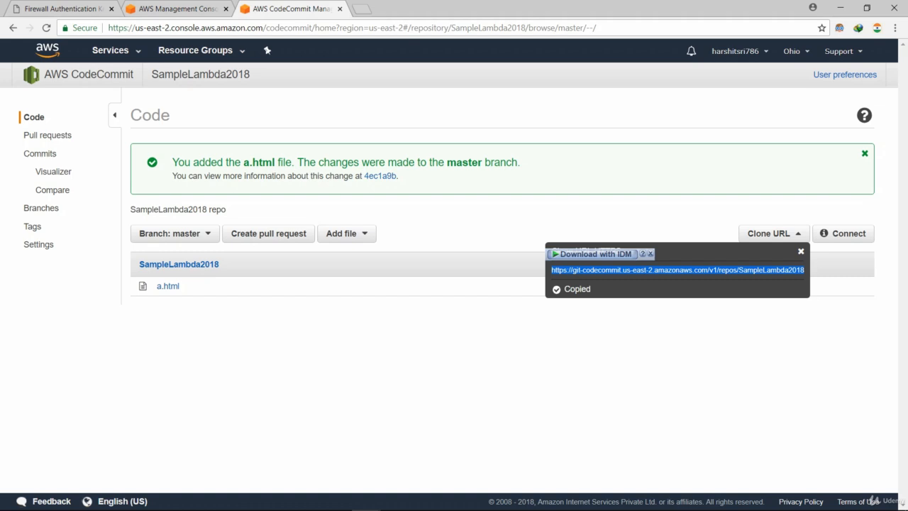
{"action": "key", "text": "ctrl+t"}
{"action": "key", "text": "ctrl+v"}
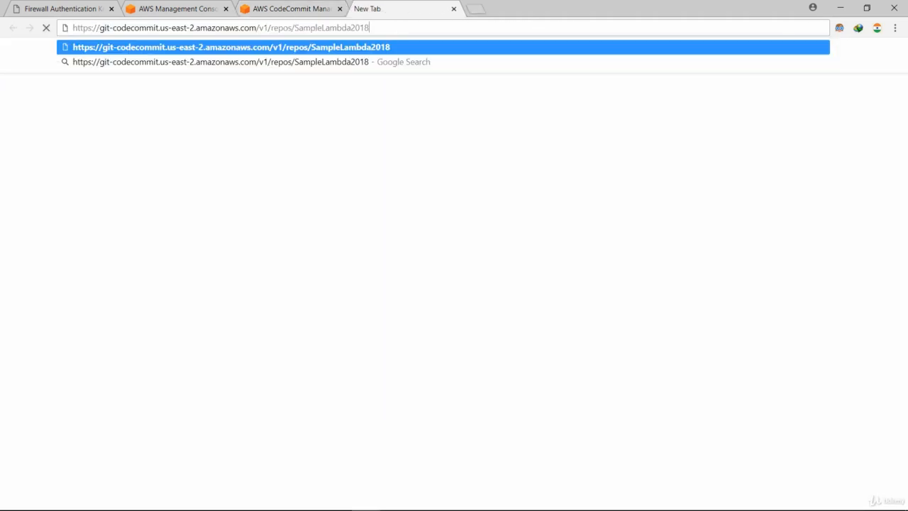
{"action": "key", "text": "Return"}
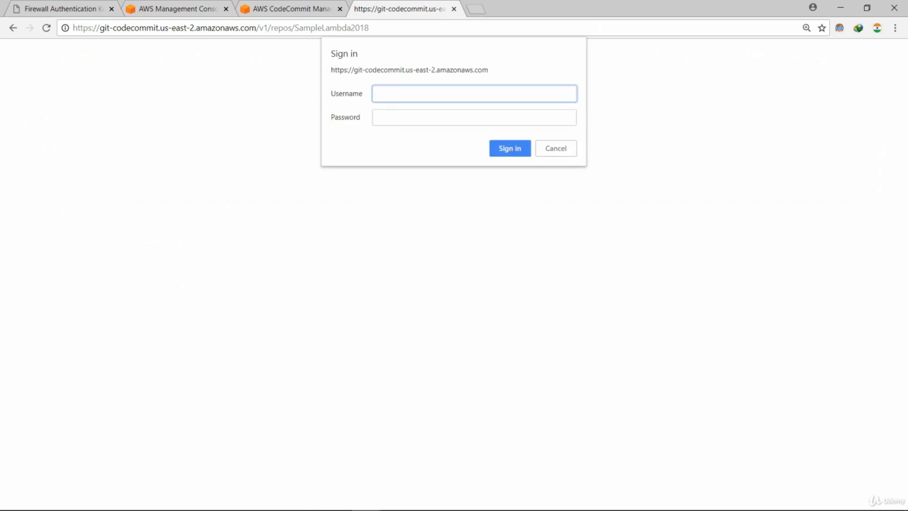
{"action": "type", "text": "harshitsri786"}
{"action": "key", "text": "Tab"}
{"action": "type", "text": "***"}
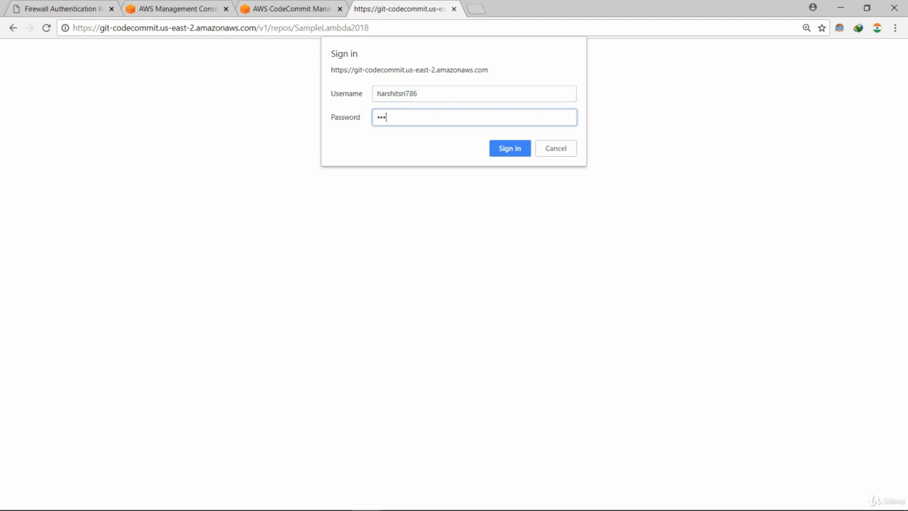
{"action": "type", "text": "******"}
{"action": "key", "text": "Return"}
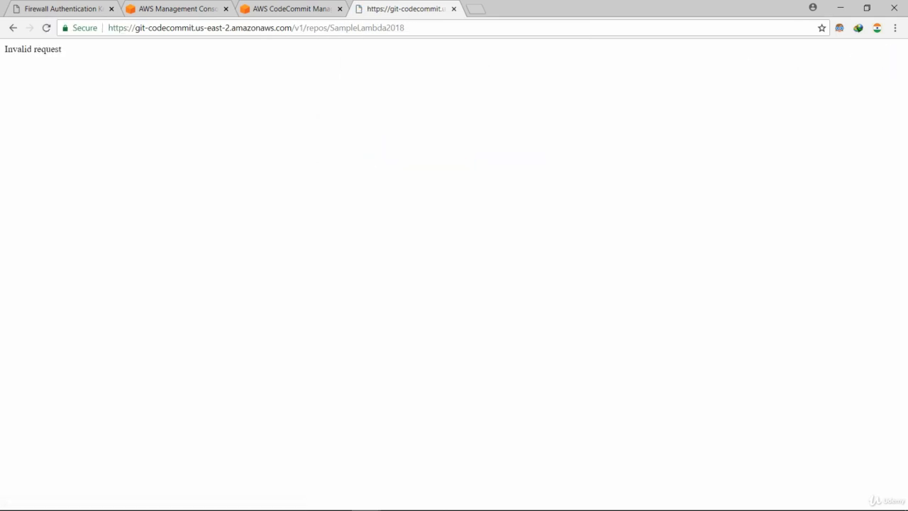
Close the Invalid request tab and clone URL popup, then view and close the connection instructions.
{"action": "left_click", "coordinate": [454, 8]}
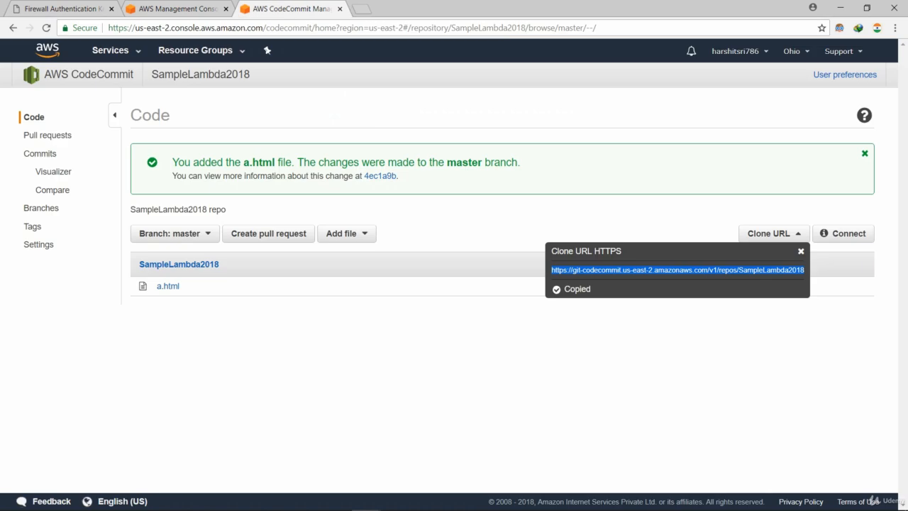
{"action": "left_click", "coordinate": [800, 251]}
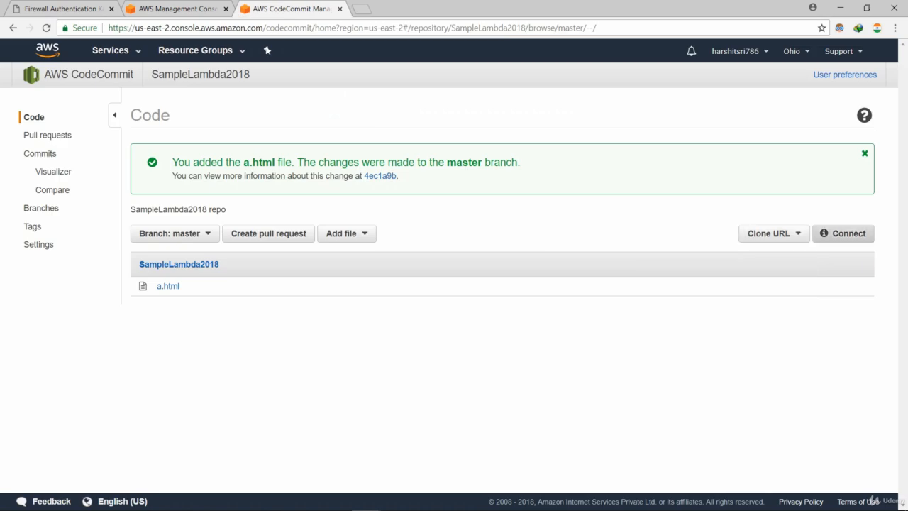
{"action": "left_click", "coordinate": [842, 233]}
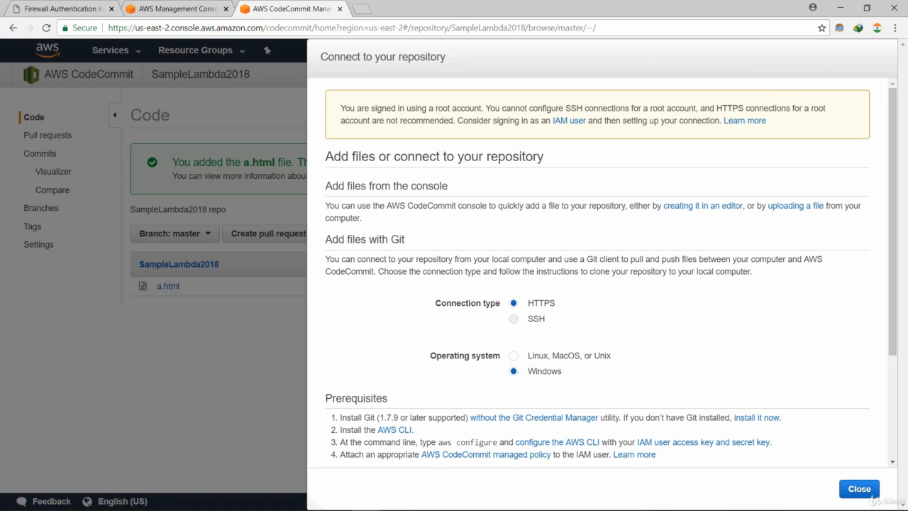
{"action": "left_click", "coordinate": [859, 489]}
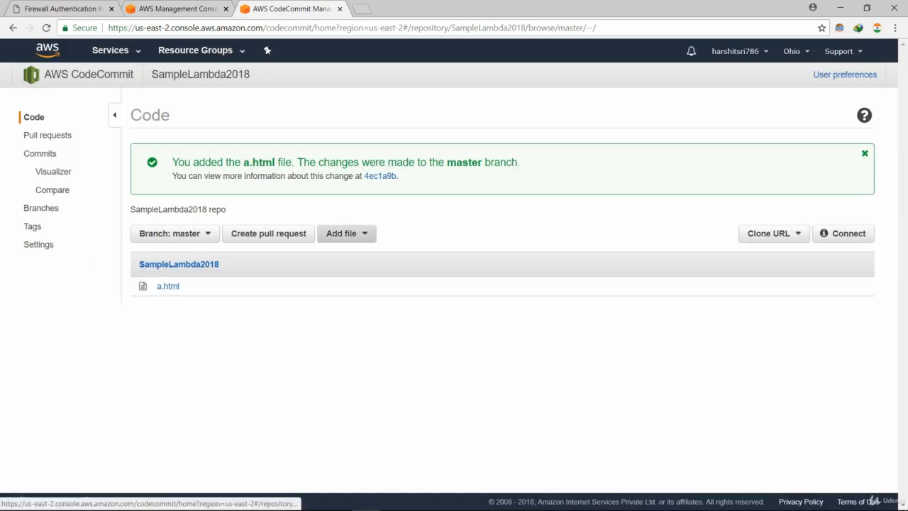
Open the new pull request form, clear its branch choices, and return to the code listing.
{"action": "left_click", "coordinate": [346, 233]}
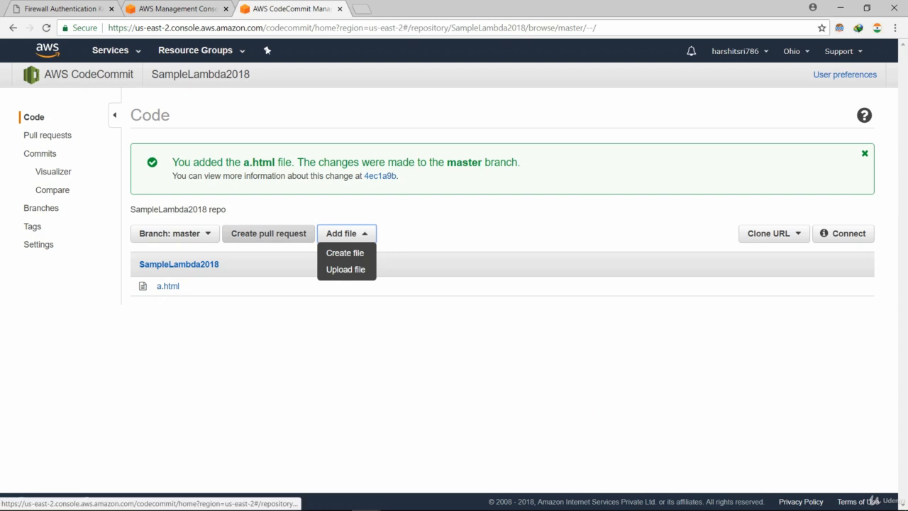
{"action": "left_click", "coordinate": [268, 233]}
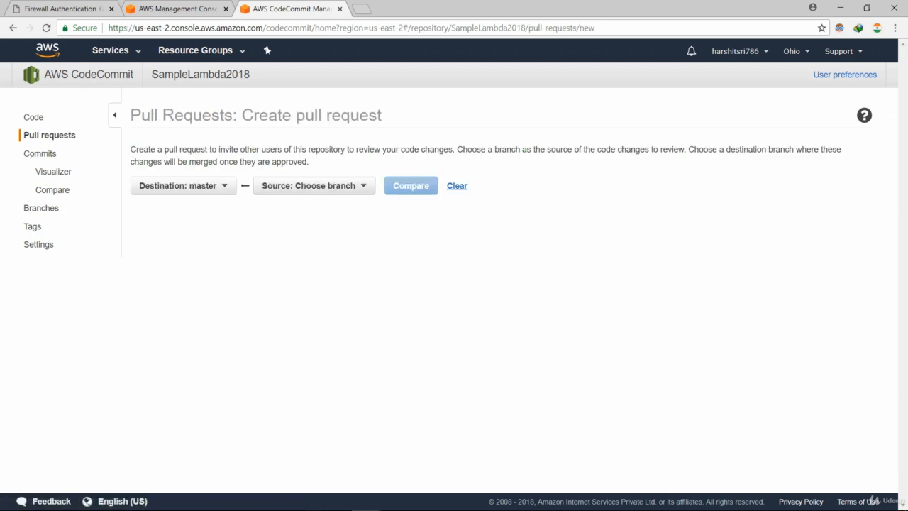
{"action": "left_click", "coordinate": [457, 185]}
{"action": "left_click", "coordinate": [34, 117]}
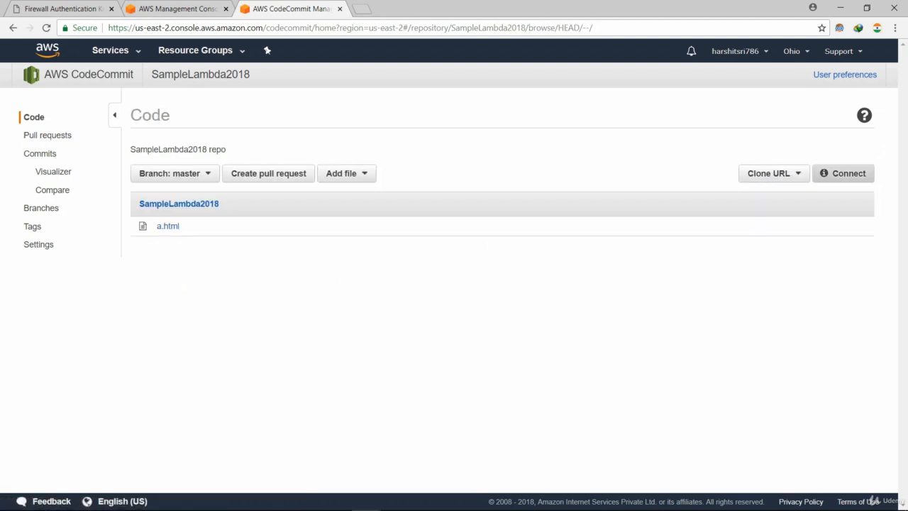
Review the user preferences page, then go back to the repository.
{"action": "left_click", "coordinate": [844, 75]}
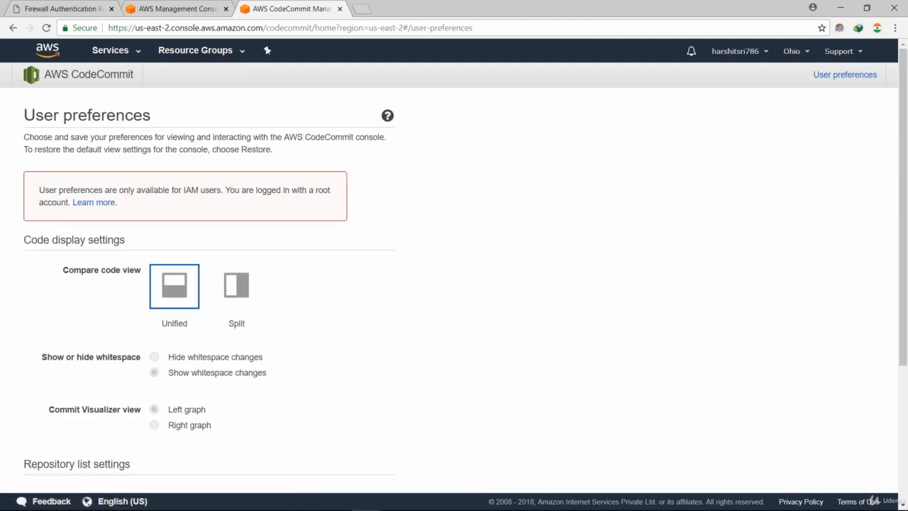
{"action": "scroll", "coordinate": [454, 283], "scroll_direction": "down", "scroll_amount": 3}
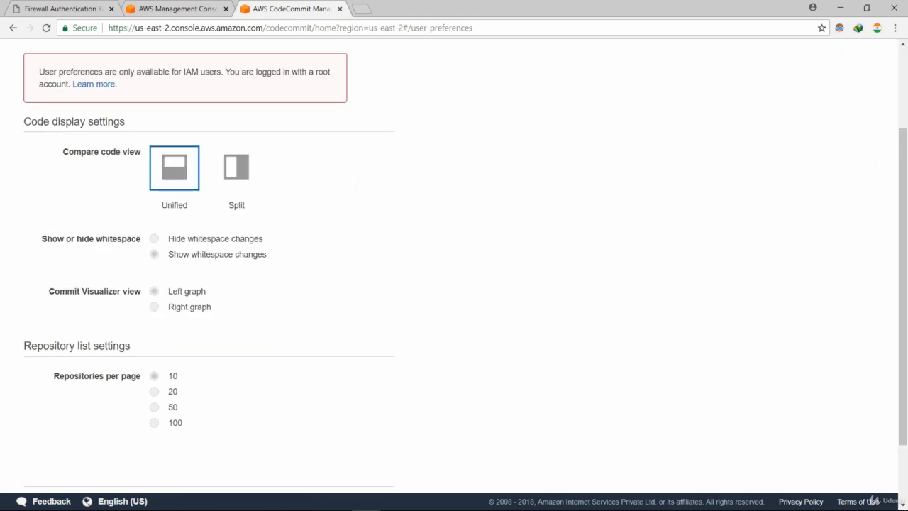
{"action": "scroll", "coordinate": [453, 283], "scroll_direction": "down", "scroll_amount": 2}
{"action": "scroll", "coordinate": [454, 284], "scroll_direction": "up", "scroll_amount": 5}
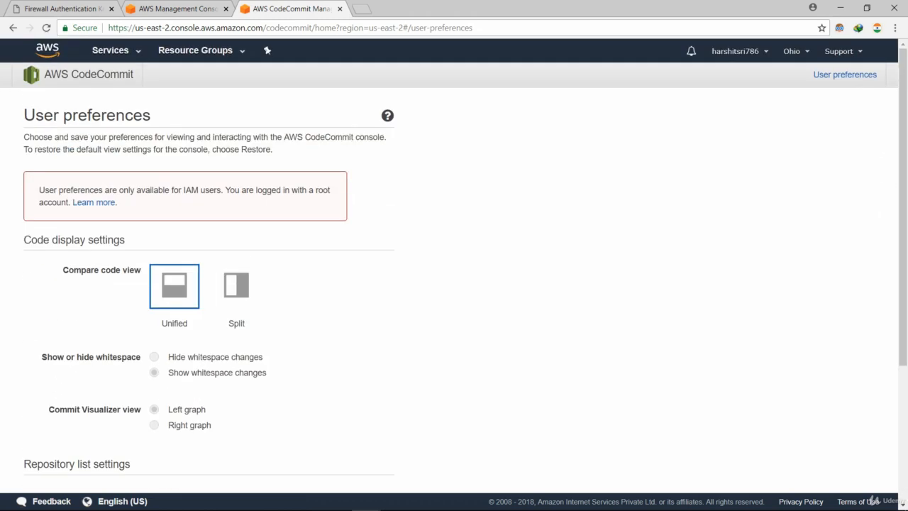
{"action": "left_click", "coordinate": [13, 28]}
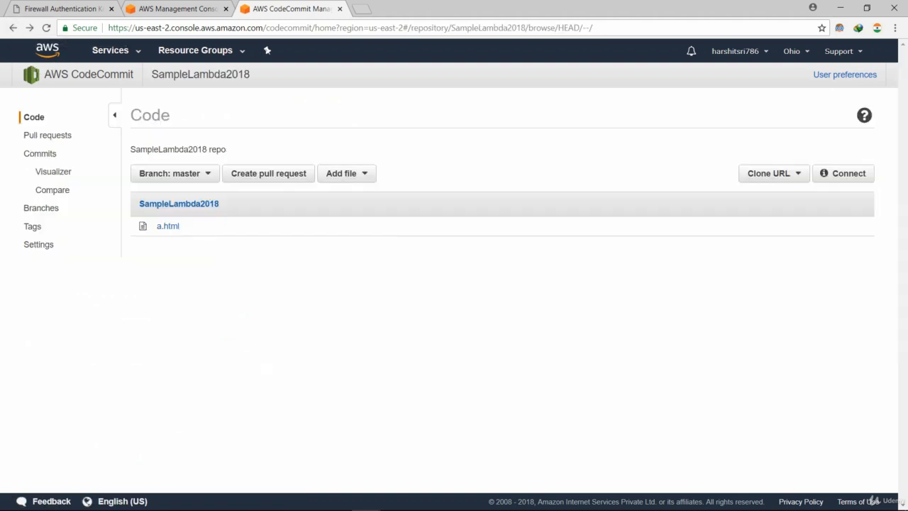
Open the repository Settings and switch to its Notifications tab.
{"action": "left_click", "coordinate": [39, 244]}
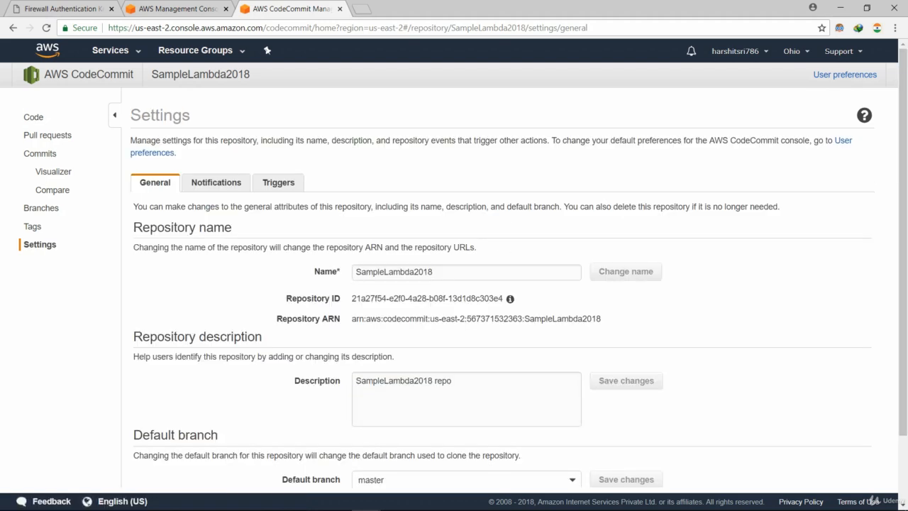
{"action": "scroll", "coordinate": [454, 263], "scroll_direction": "down", "scroll_amount": 1}
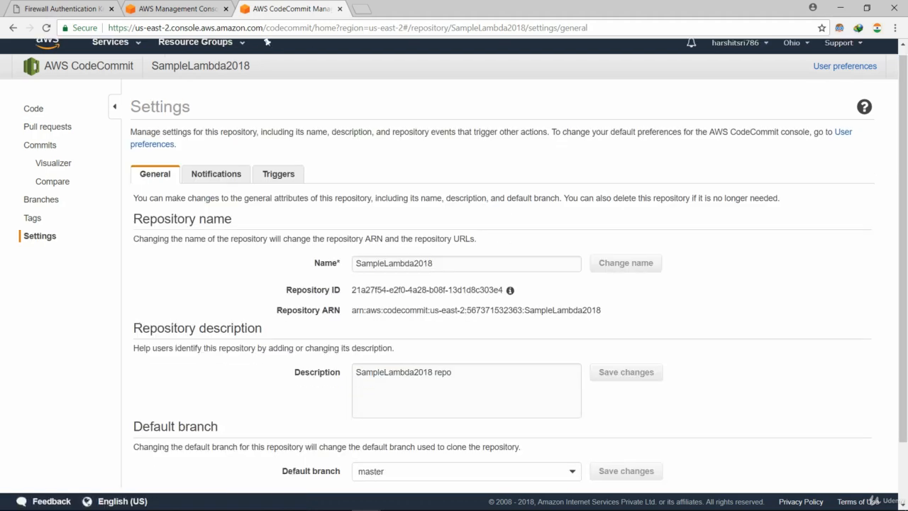
{"action": "scroll", "coordinate": [454, 284], "scroll_direction": "down", "scroll_amount": 2}
{"action": "scroll", "coordinate": [454, 263], "scroll_direction": "up", "scroll_amount": 2}
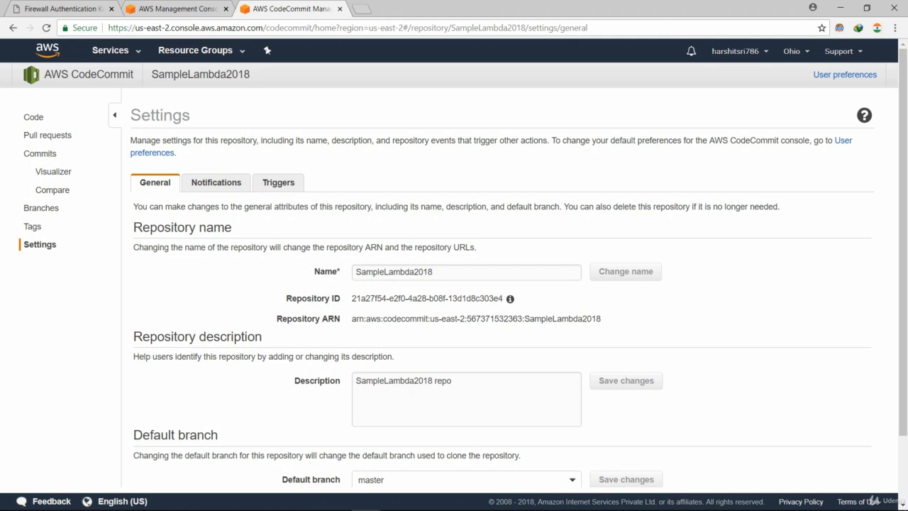
{"action": "left_click", "coordinate": [216, 183]}
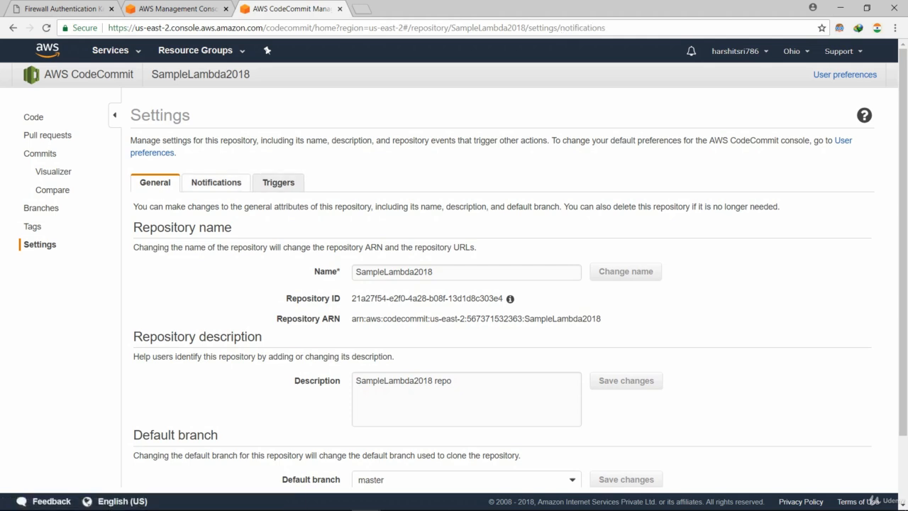